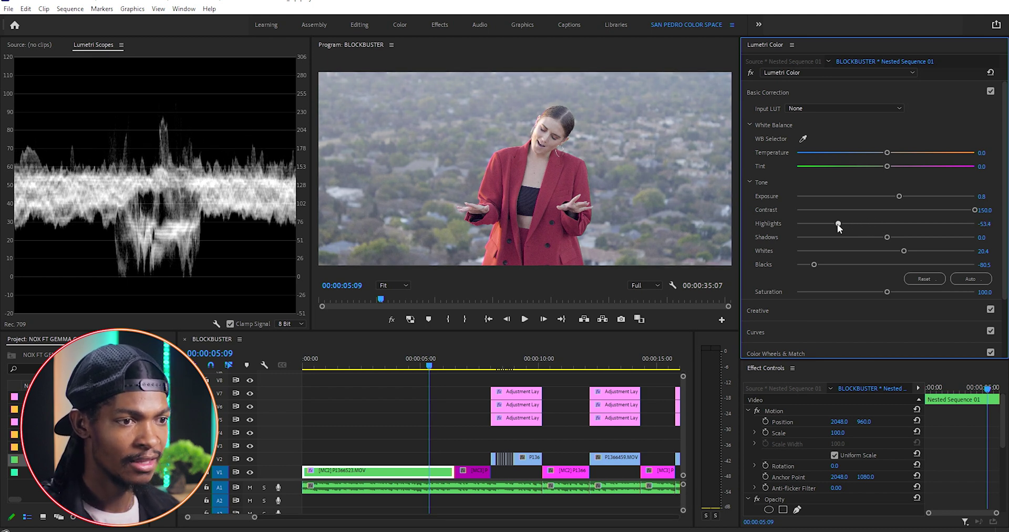
# - Lower the clip's Shadows to -32.7 and shape a gentle S-curve on the master RGB curve
pyautogui.moveTo(887, 238); pyautogui.dragTo(856, 240)
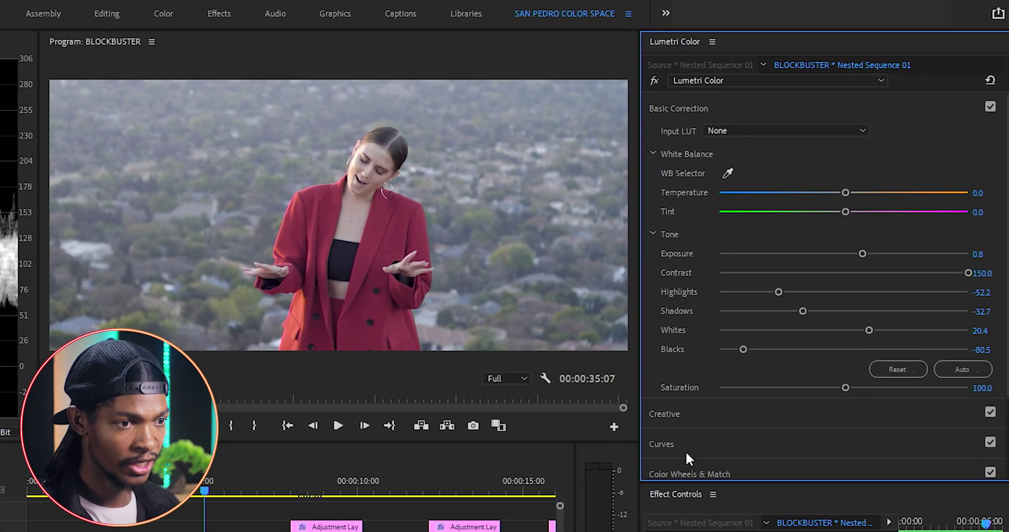
pyautogui.click(678, 442)
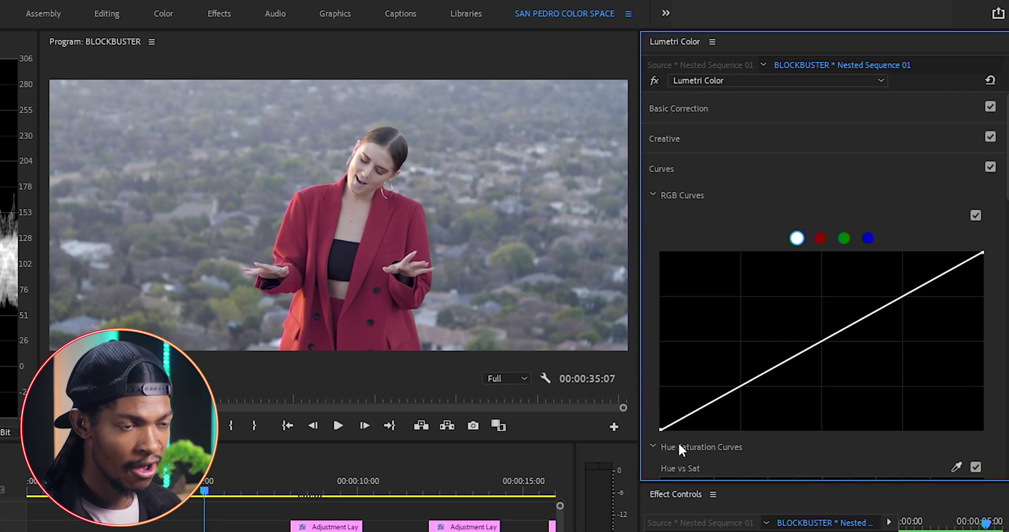
pyautogui.scroll(-1, 683, 315)
pyautogui.click(740, 371)
pyautogui.moveTo(740, 371); pyautogui.dragTo(748, 377)
pyautogui.moveTo(900, 282); pyautogui.dragTo(891, 278)
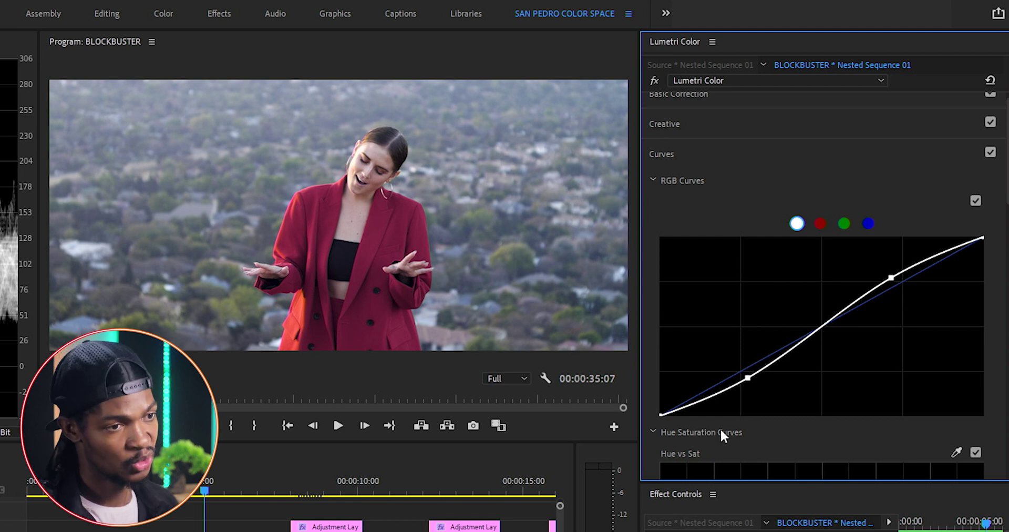
# - Correct the clip's white balance to Temperature 16.2 and Tint -1.5 in Basic Correction
pyautogui.click(688, 94)
pyautogui.click(727, 158)
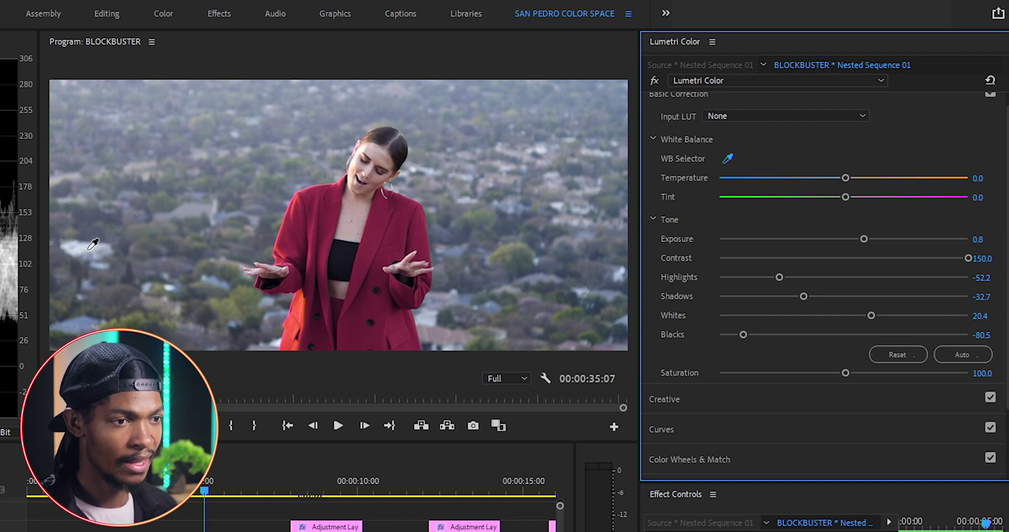
pyautogui.moveTo(867, 182); pyautogui.dragTo(841, 197)
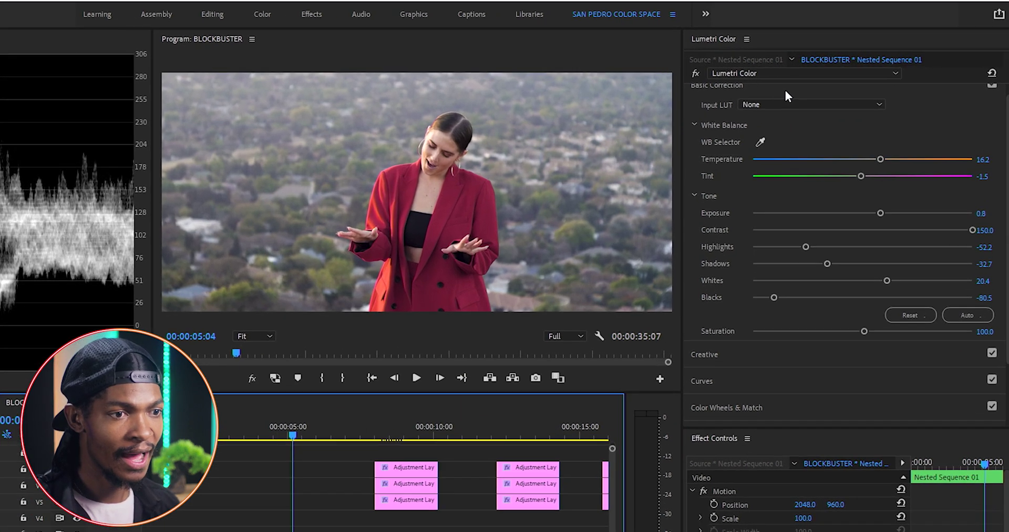
# - Add a second Lumetri Color effect to the clip and open its HSL Secondary settings
pyautogui.click(827, 72)
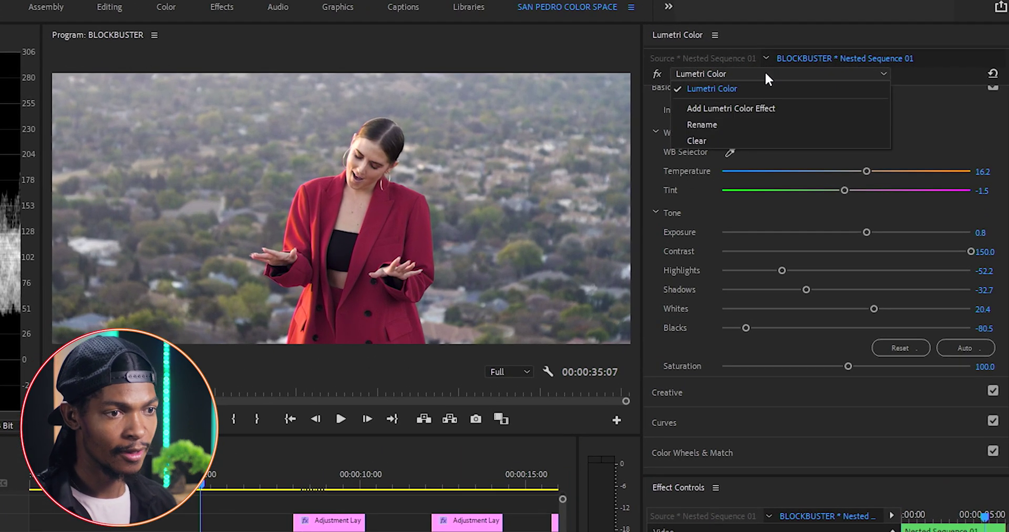
pyautogui.click(746, 108)
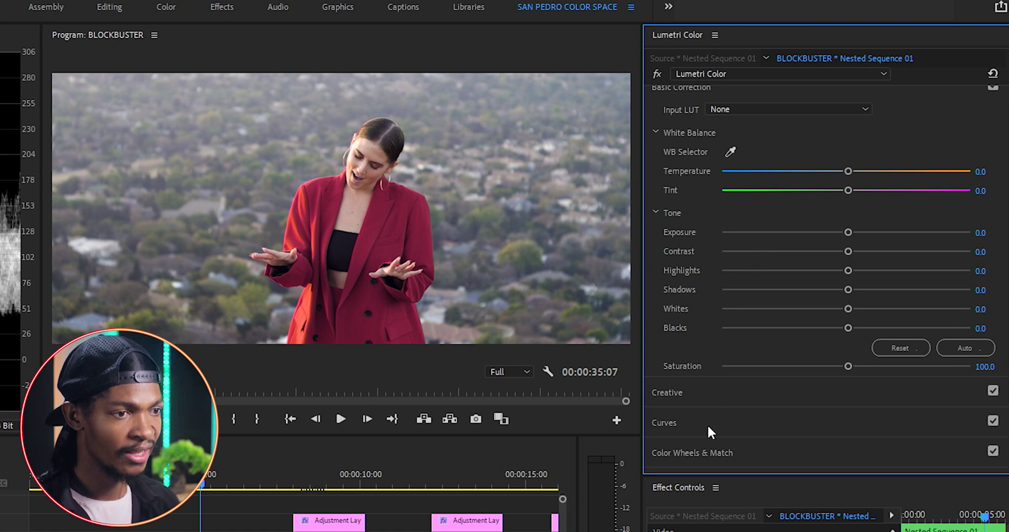
pyautogui.scroll(-3, 705, 428)
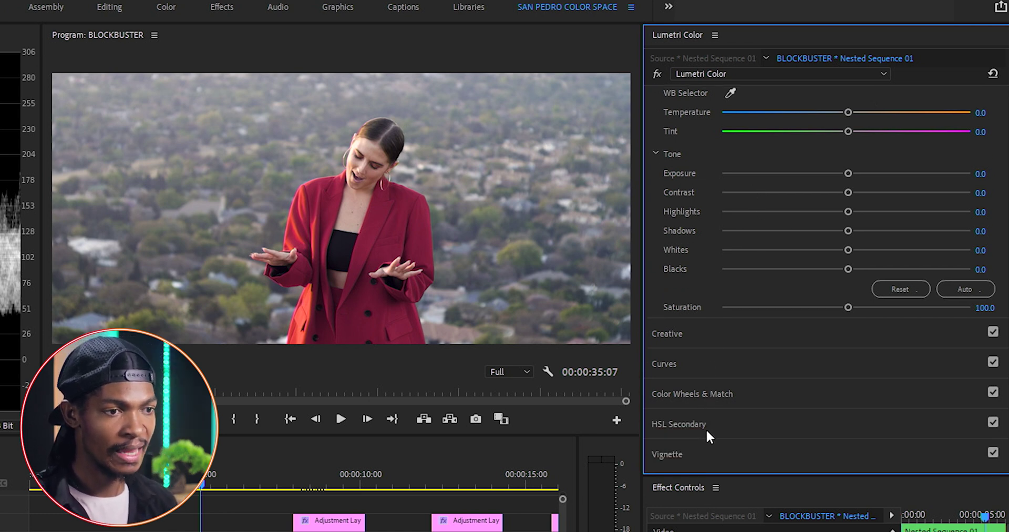
pyautogui.click(685, 410)
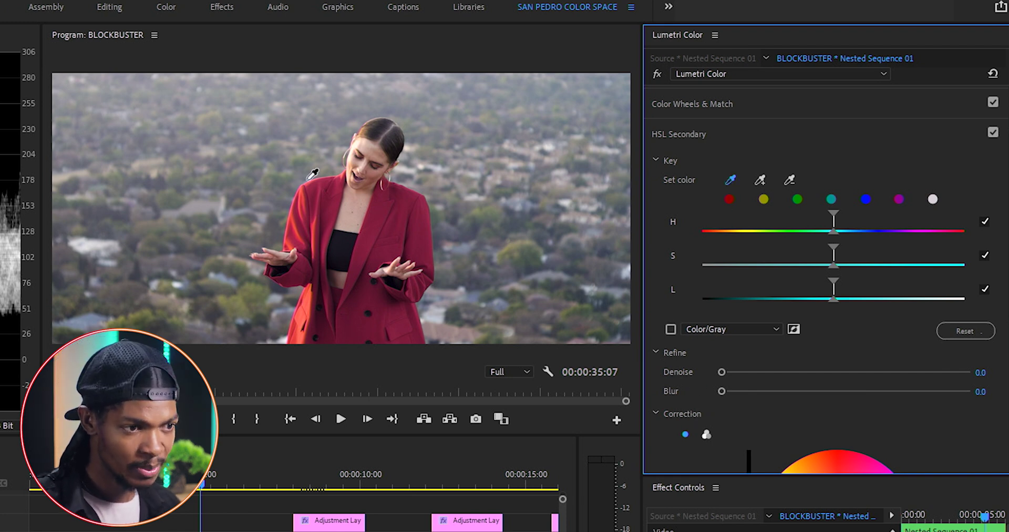
# - Key the woman's skin tone, add the red jacket to the key, and show the Color/Gray mask
pyautogui.click(360, 203)
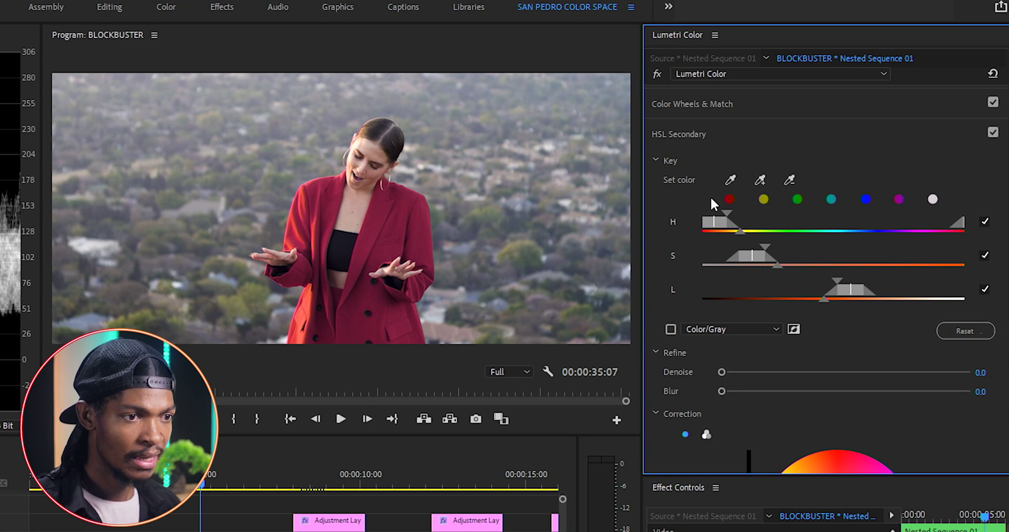
pyautogui.click(761, 180)
pyautogui.click(391, 217)
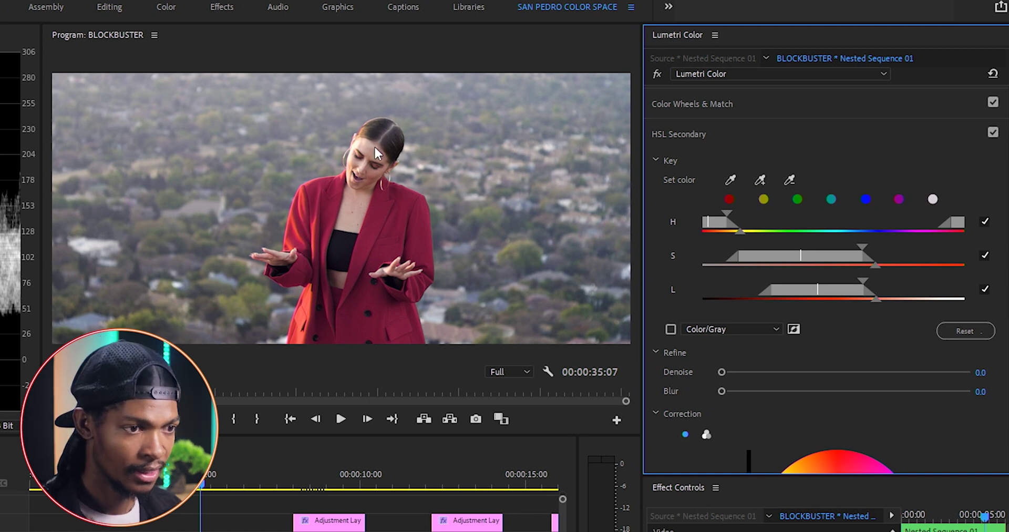
pyautogui.click(670, 328)
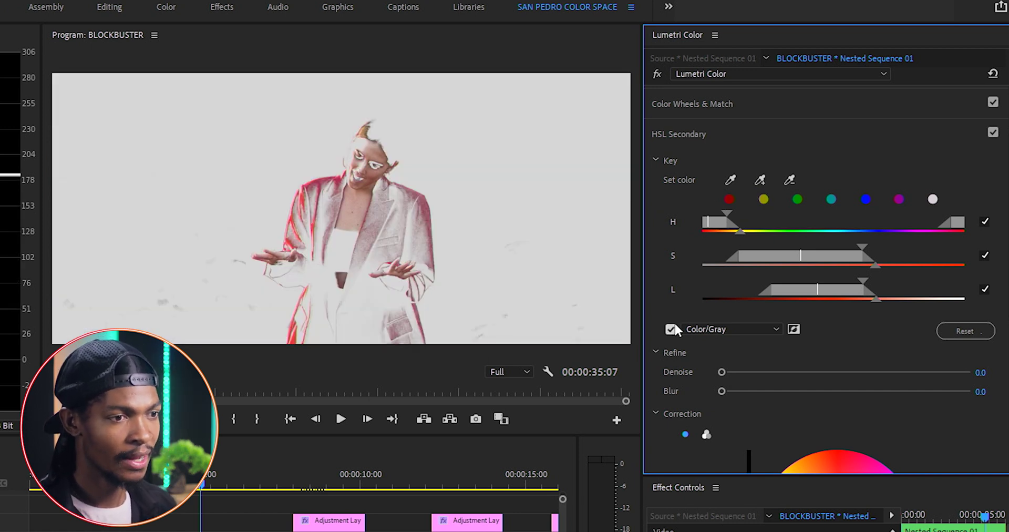
# - Add darker jacket areas to the key and widen its hue, saturation and luminance ranges to cover the woman
pyautogui.click(759, 181)
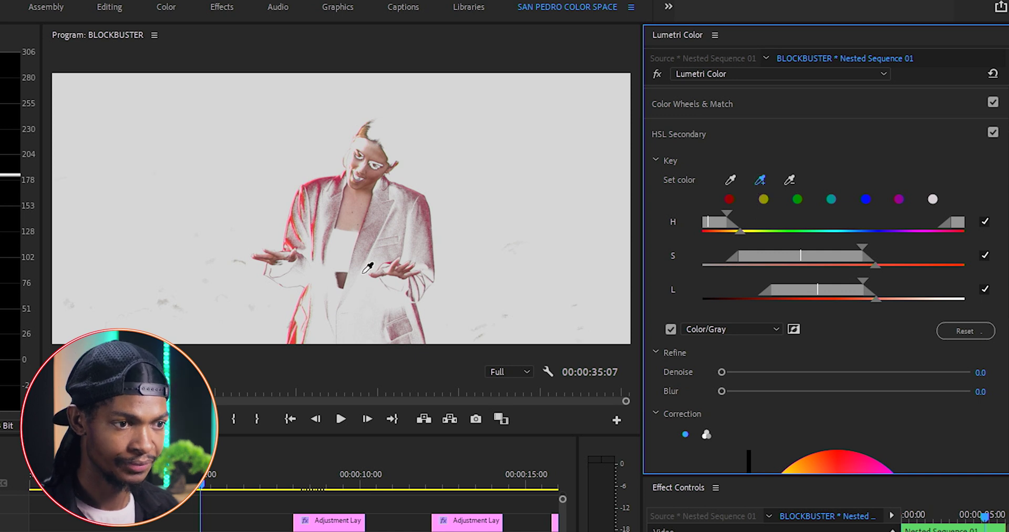
pyautogui.click(399, 224)
pyautogui.moveTo(877, 288); pyautogui.dragTo(884, 288)
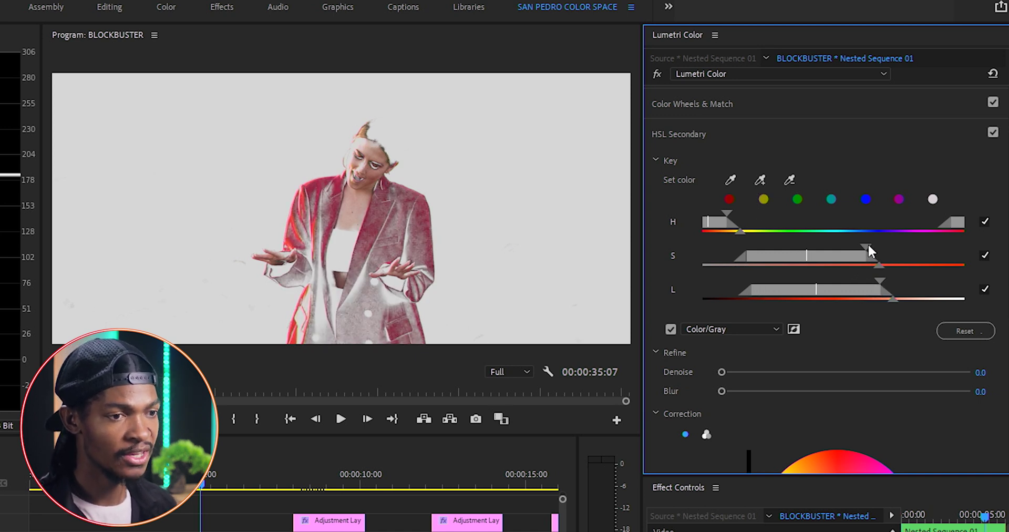
pyautogui.moveTo(870, 244); pyautogui.dragTo(890, 248)
pyautogui.moveTo(727, 213); pyautogui.dragTo(736, 213)
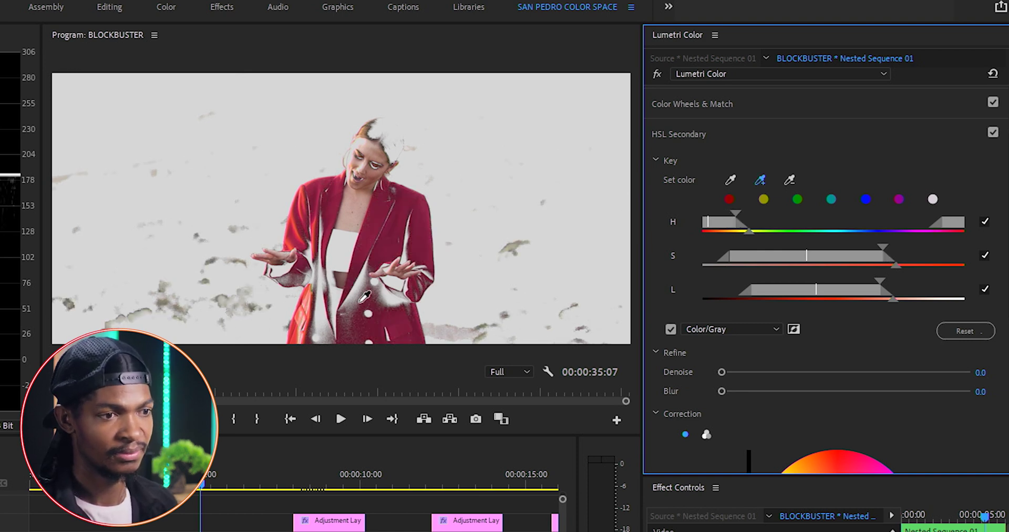
pyautogui.click(322, 321)
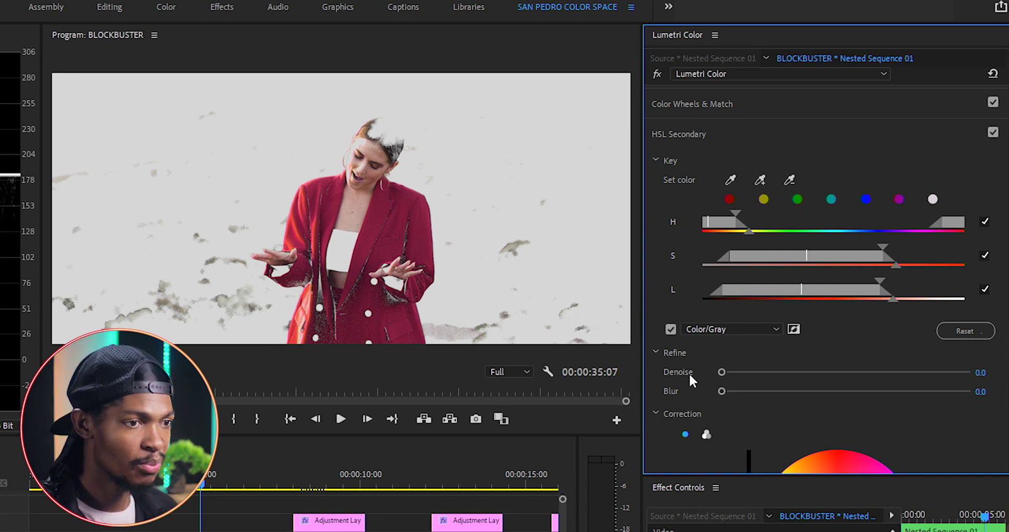
# - Invert the mask to target the background and add the bright lower jacket edge to the key
pyautogui.click(793, 329)
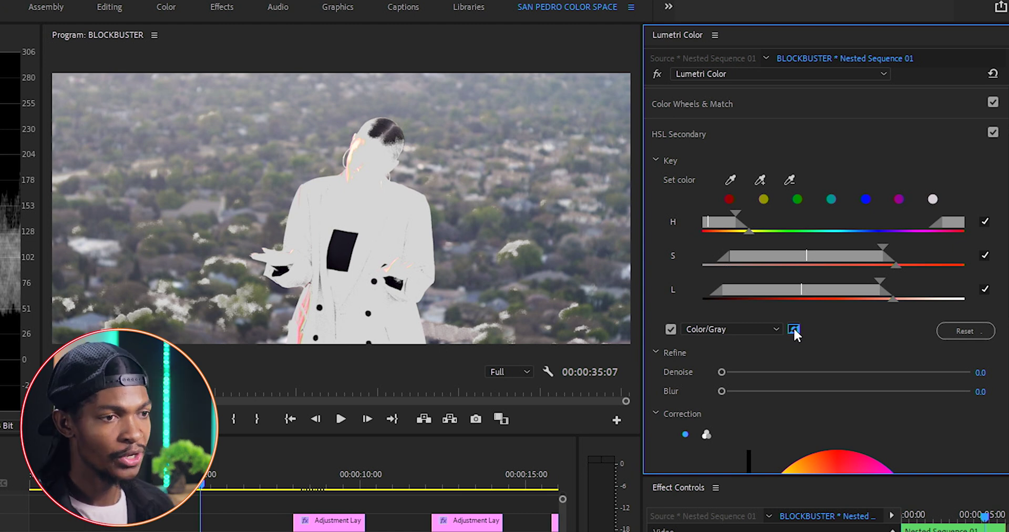
pyautogui.click(759, 180)
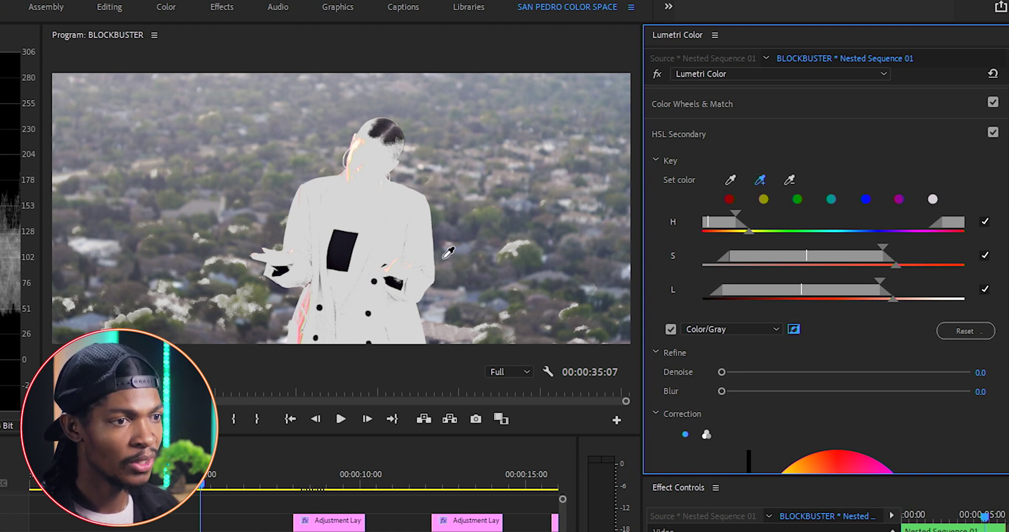
pyautogui.click(306, 315)
# - Refine the key with Denoise 10 and Blur 20, and turn off the Color/Gray mask preview
pyautogui.click(983, 372)
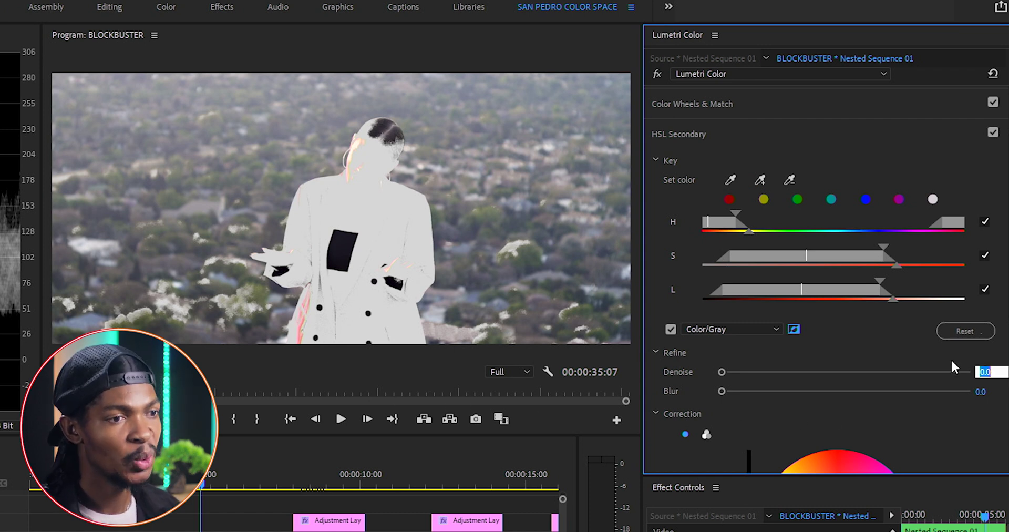
pyautogui.write('10')
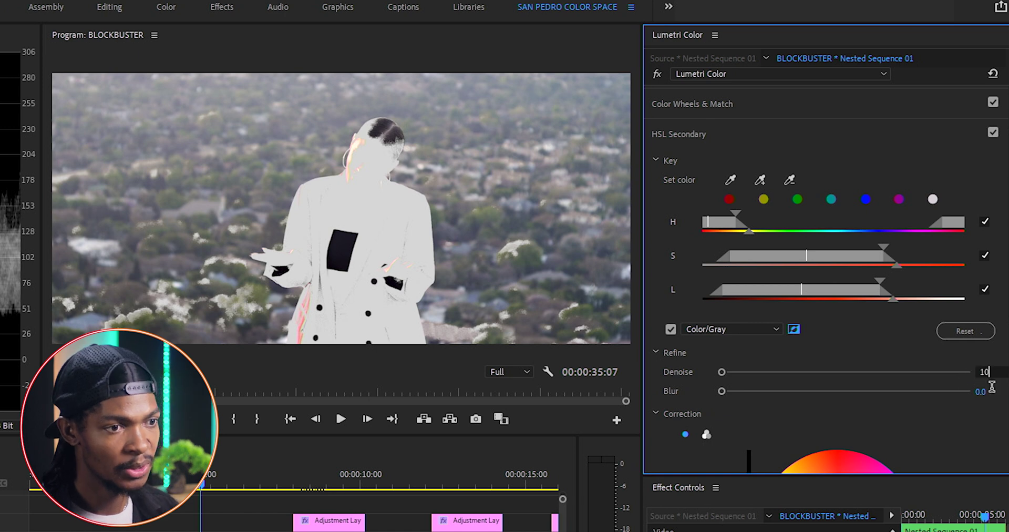
pyautogui.press('Return')
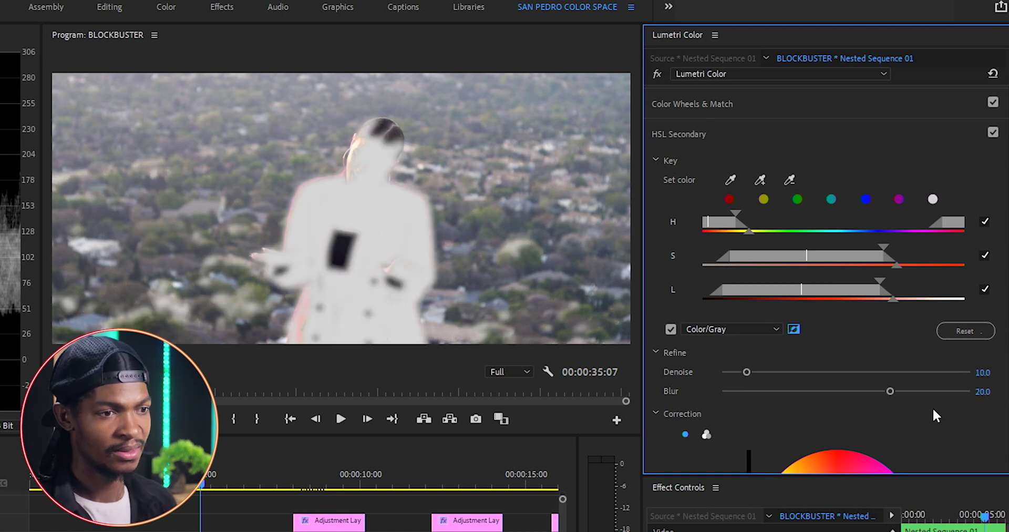
pyautogui.scroll(-4, 745, 128)
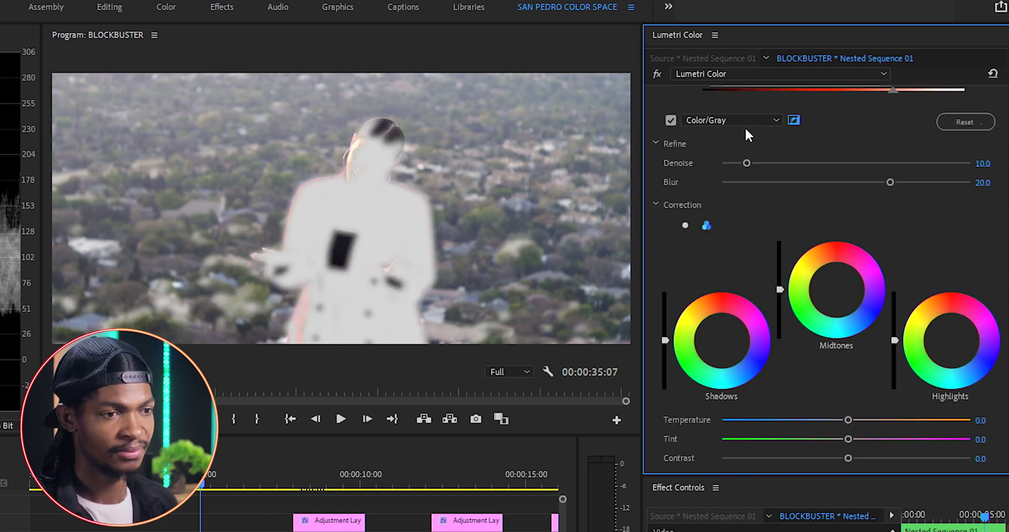
pyautogui.click(670, 119)
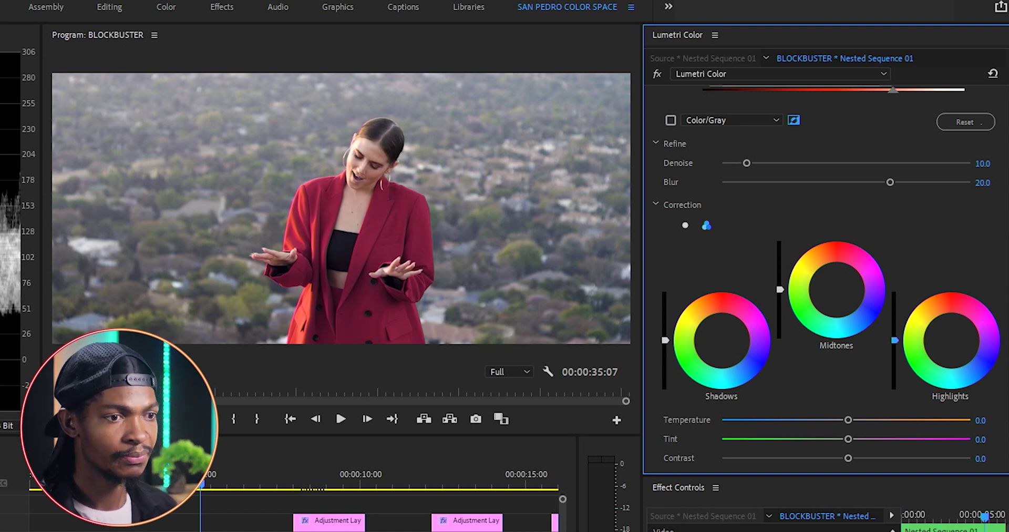
# - Darken the background's highlights and midtones with the three-way color wheels, set its Temperature to -15.0, and compare before and after
pyautogui.moveTo(895, 347); pyautogui.dragTo(895, 370)
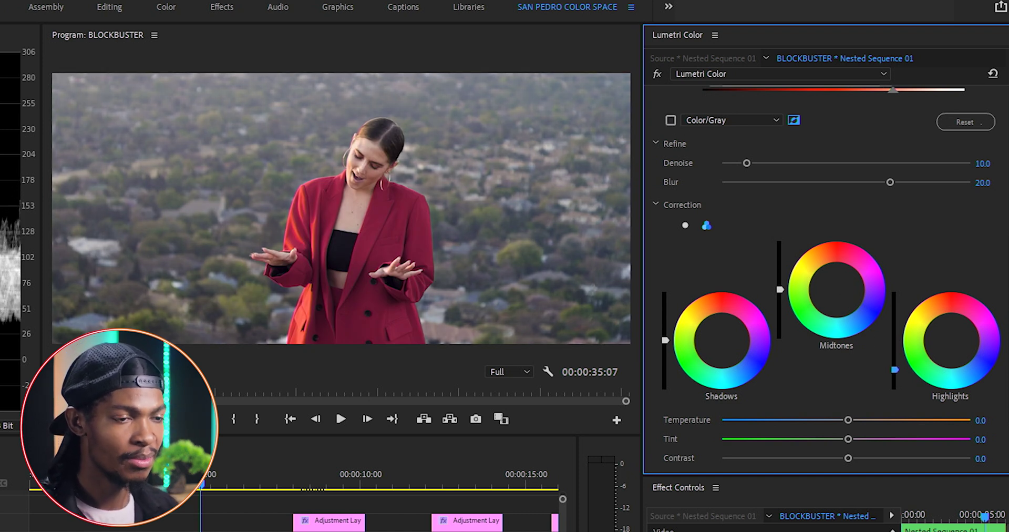
pyautogui.moveTo(779, 289); pyautogui.dragTo(780, 301)
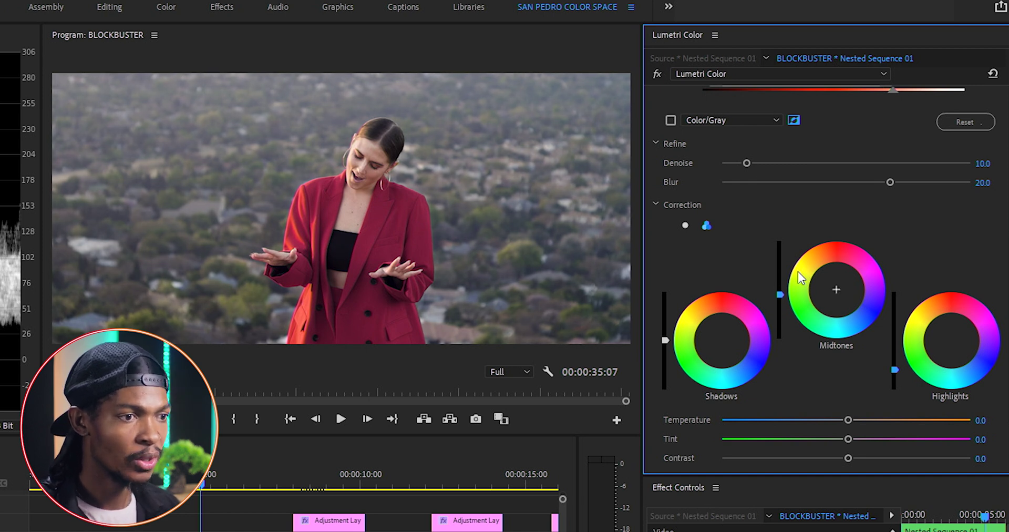
pyautogui.scroll(-2, 827, 357)
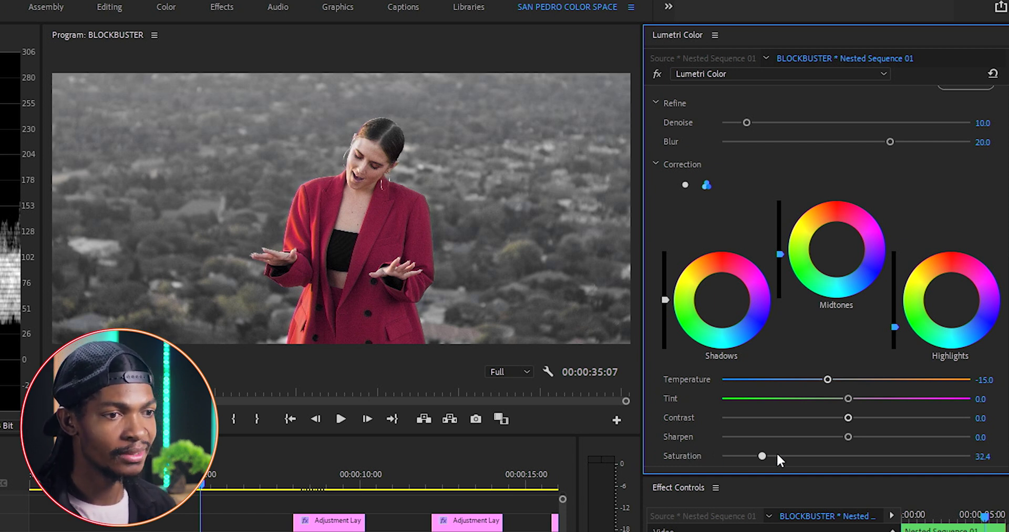
pyautogui.click(657, 75)
pyautogui.click(656, 74)
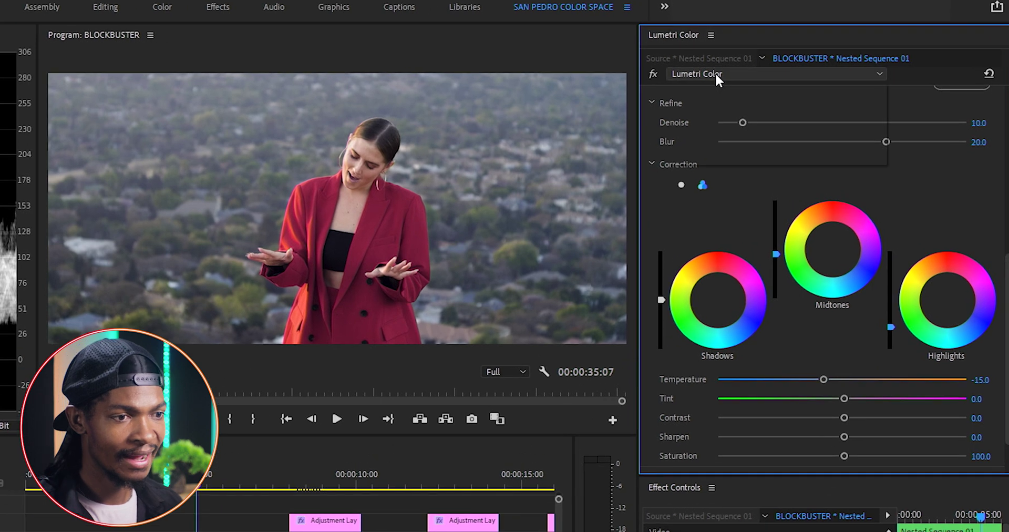
# - Add a third Lumetri Color effect to the clip
pyautogui.click(794, 72)
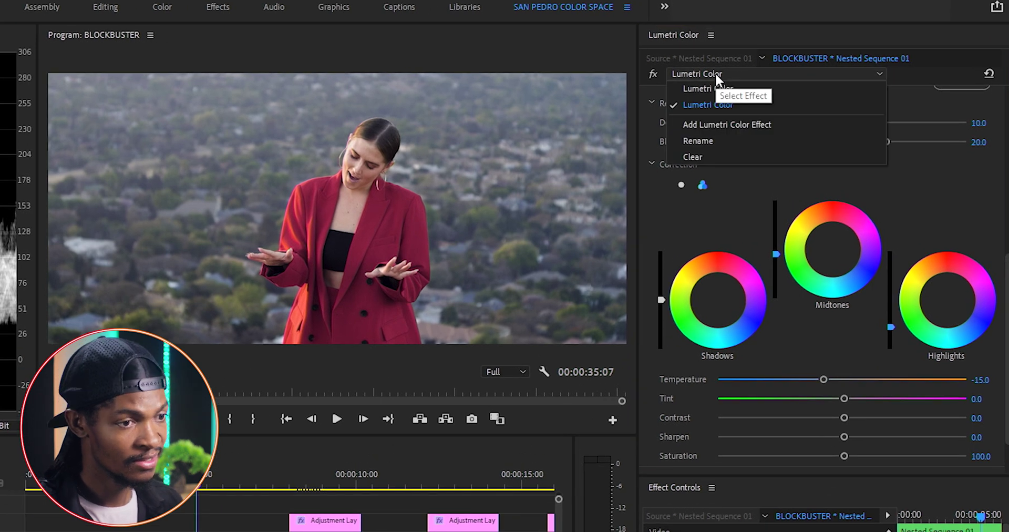
pyautogui.click(724, 122)
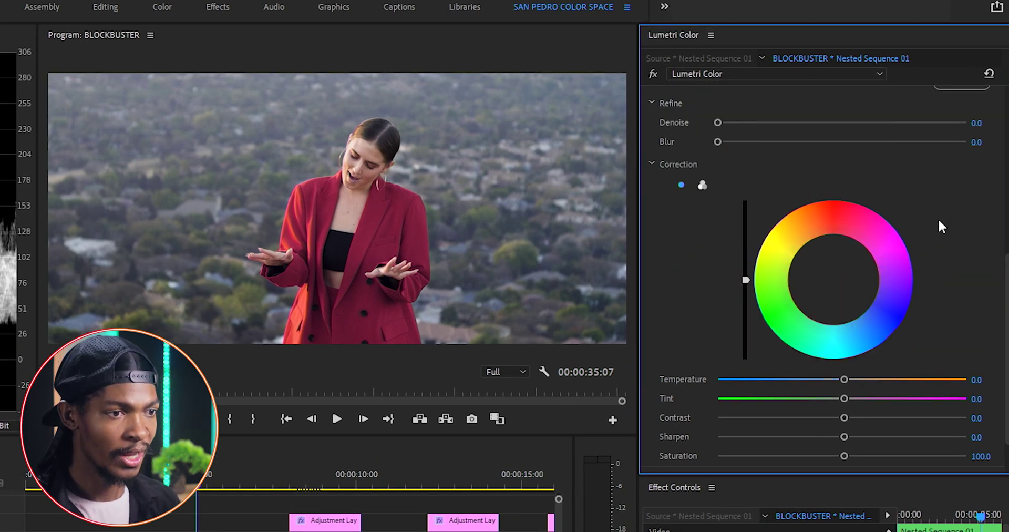
pyautogui.scroll(8, 672, 132)
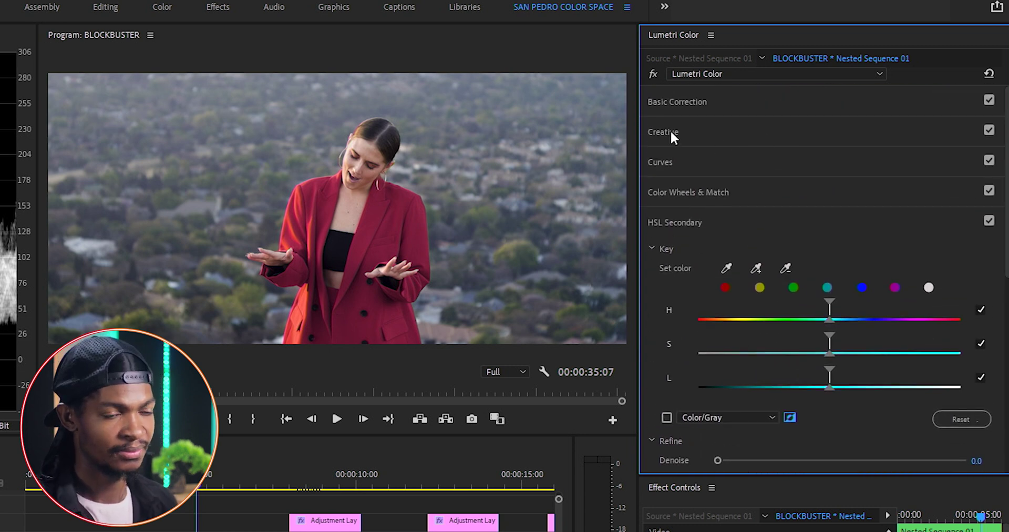
# - Apply Chamoisee.cube from Documents > LUTS > 70 CGC LUTs > Look LUTs as the Creative look
pyautogui.click(670, 131)
pyautogui.click(720, 150)
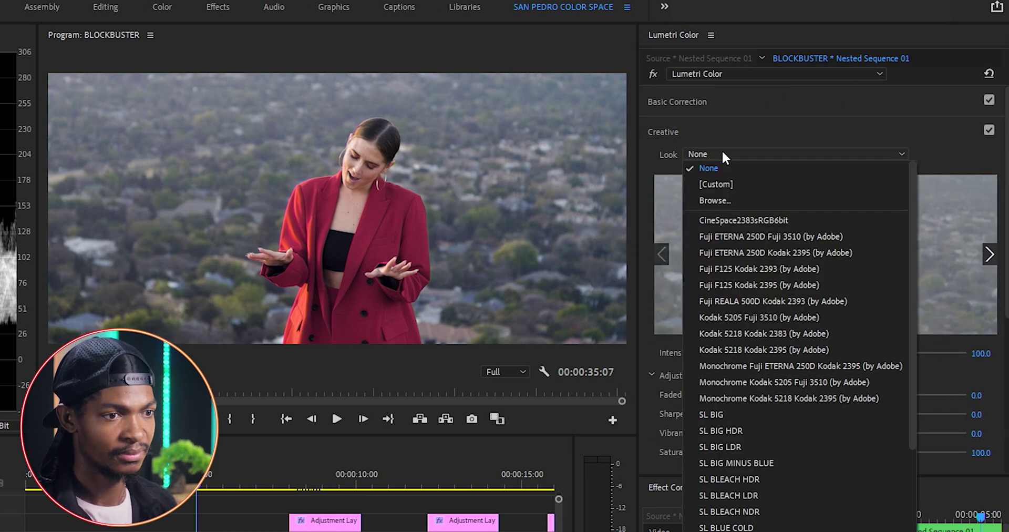
pyautogui.click(721, 201)
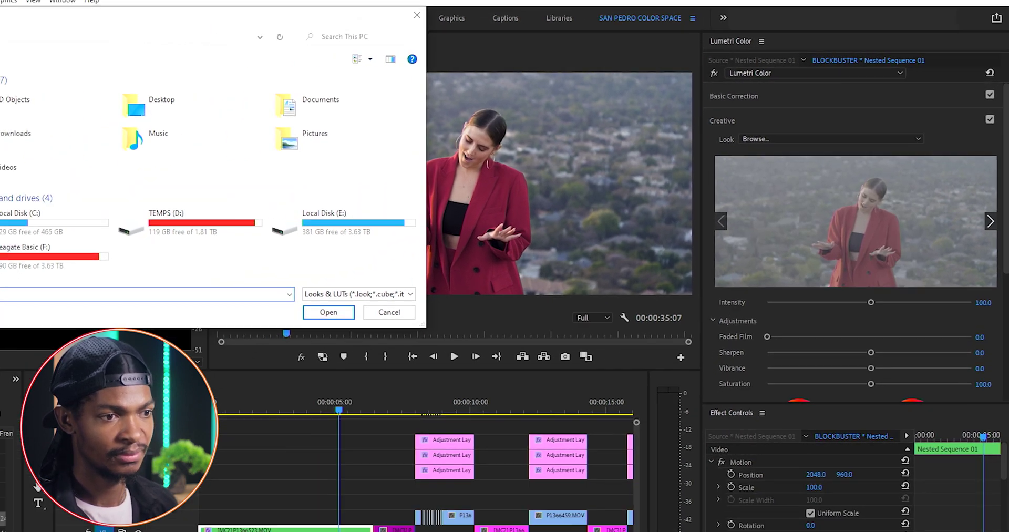
pyautogui.doubleClick(158, 105)
pyautogui.doubleClick(121, 101)
pyautogui.doubleClick(127, 95)
pyautogui.doubleClick(122, 124)
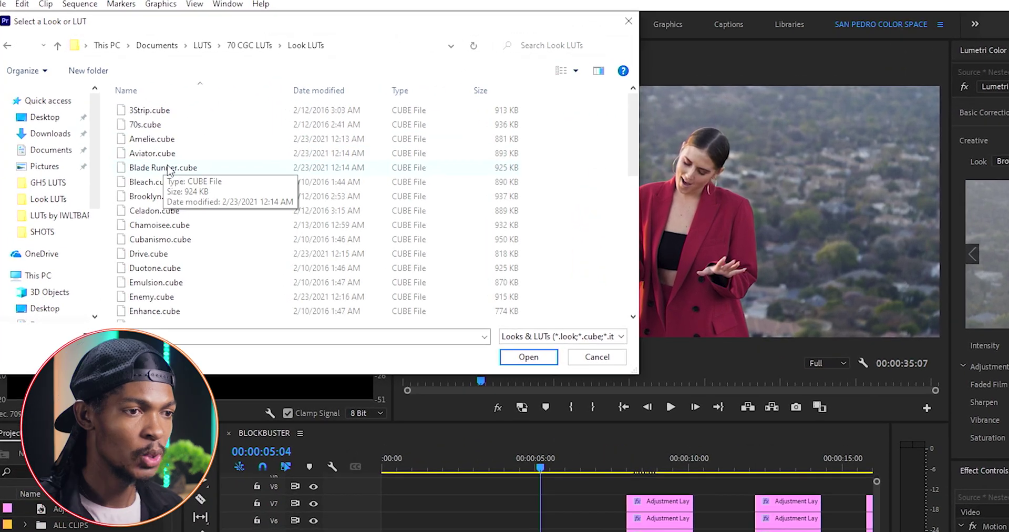
pyautogui.click(156, 226)
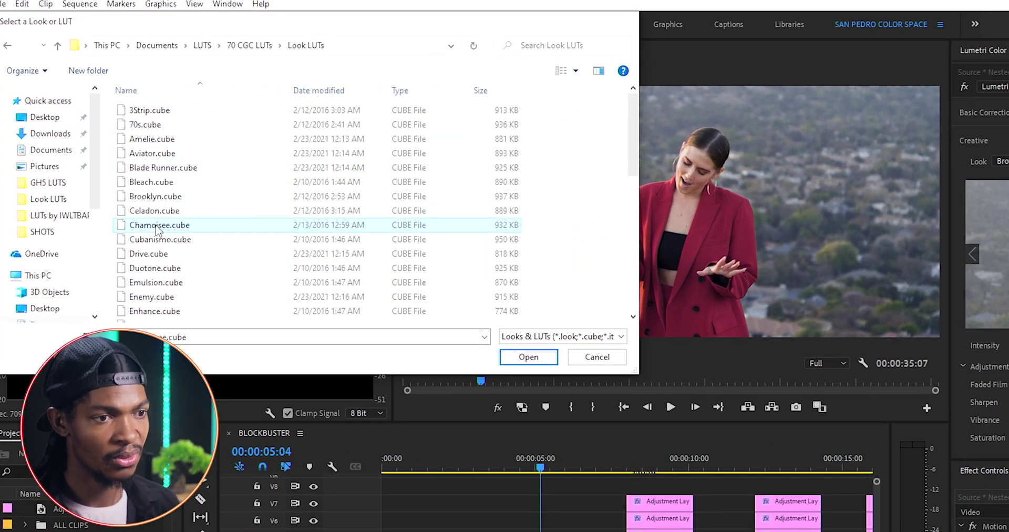
pyautogui.doubleClick(156, 226)
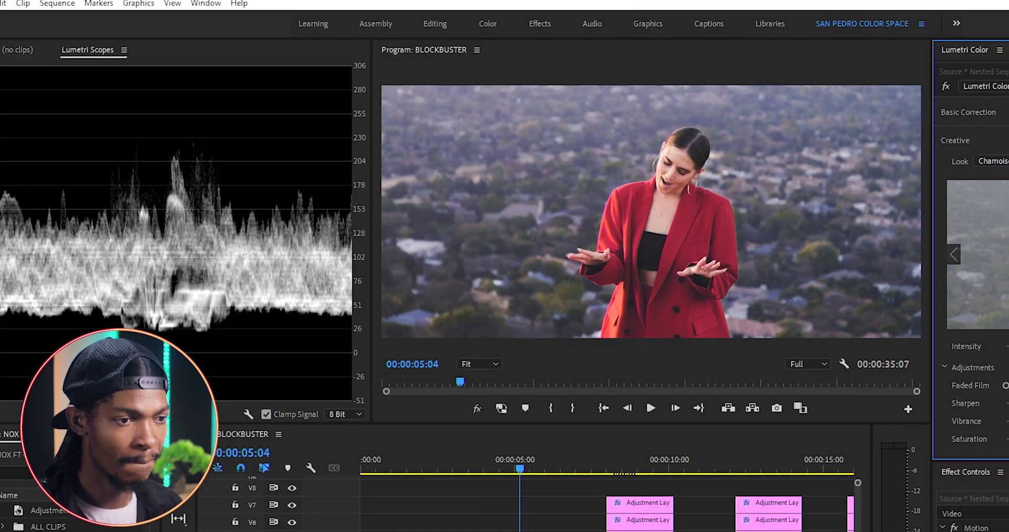
# - Set the Chamoisee look's Intensity to 70
pyautogui.click(982, 357)
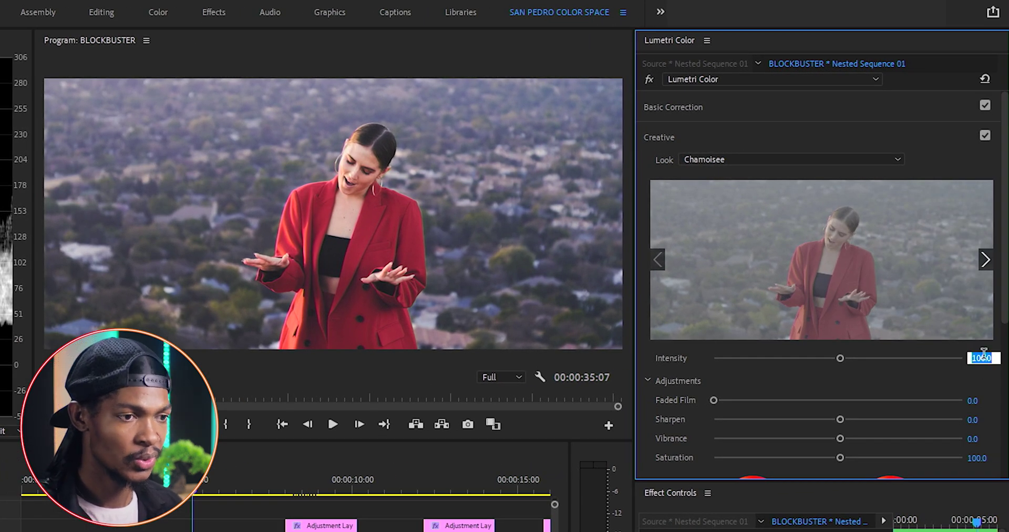
pyautogui.write('70')
pyautogui.press('Return')
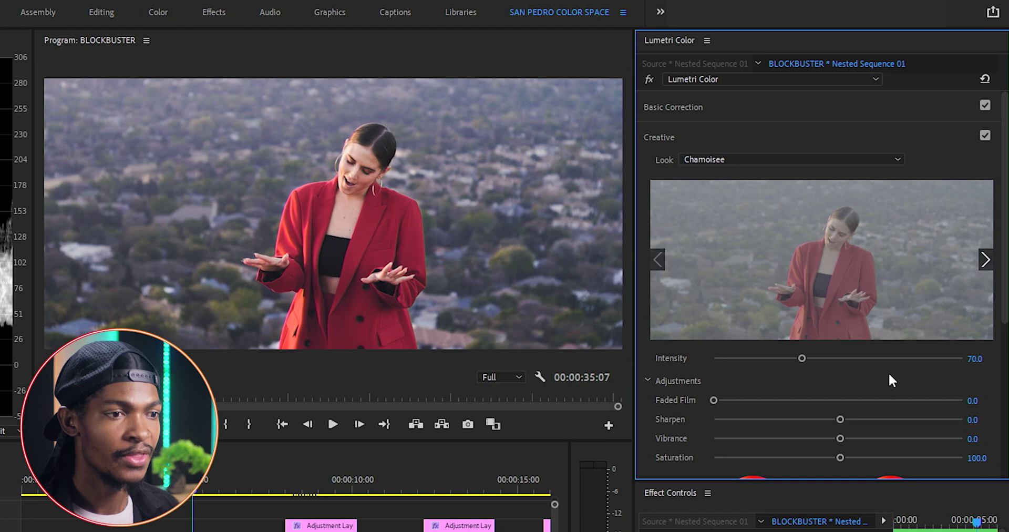
# - Key the subject in HSL Secondary by sampling her chest skin and adding samples from her face and red jacket
pyautogui.scroll(-5, 1005, 296)
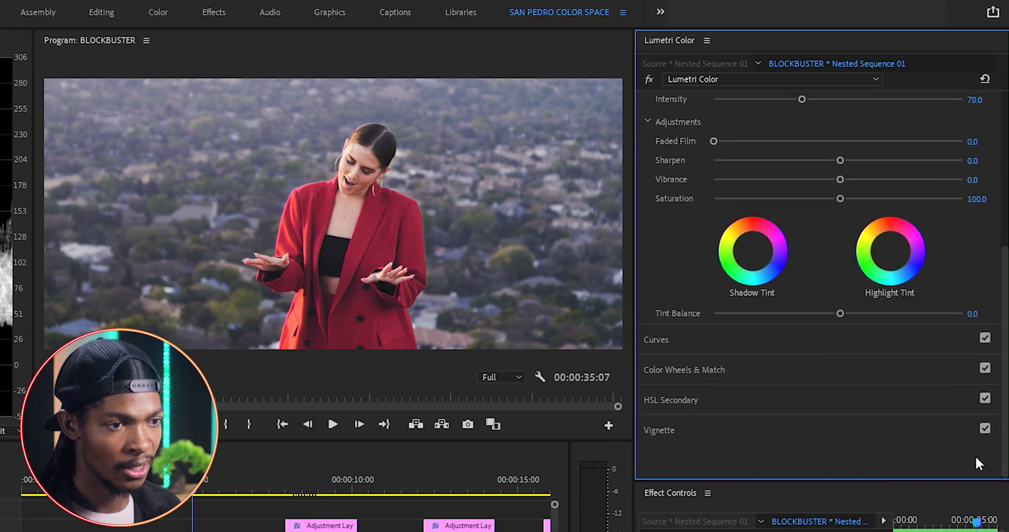
pyautogui.click(678, 397)
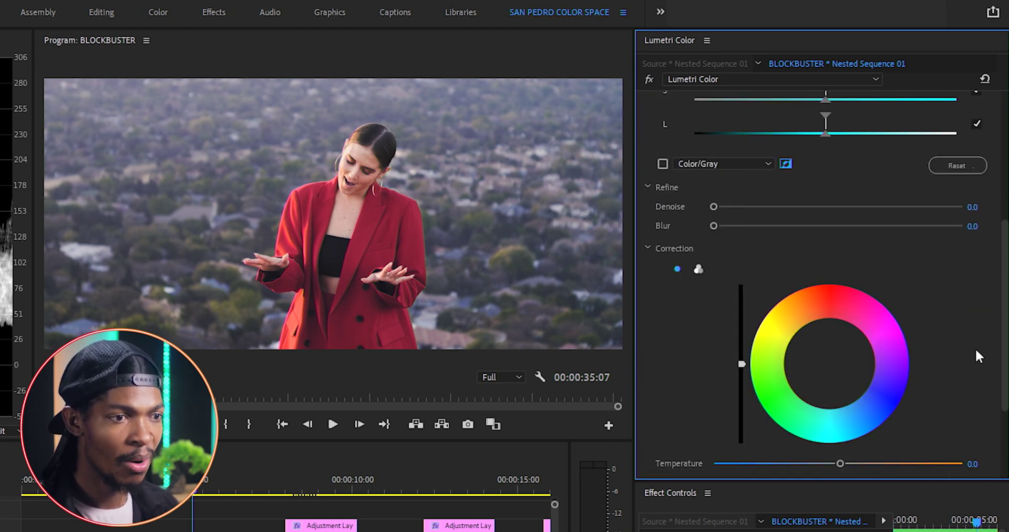
pyautogui.moveTo(1004, 352); pyautogui.dragTo(1004, 254)
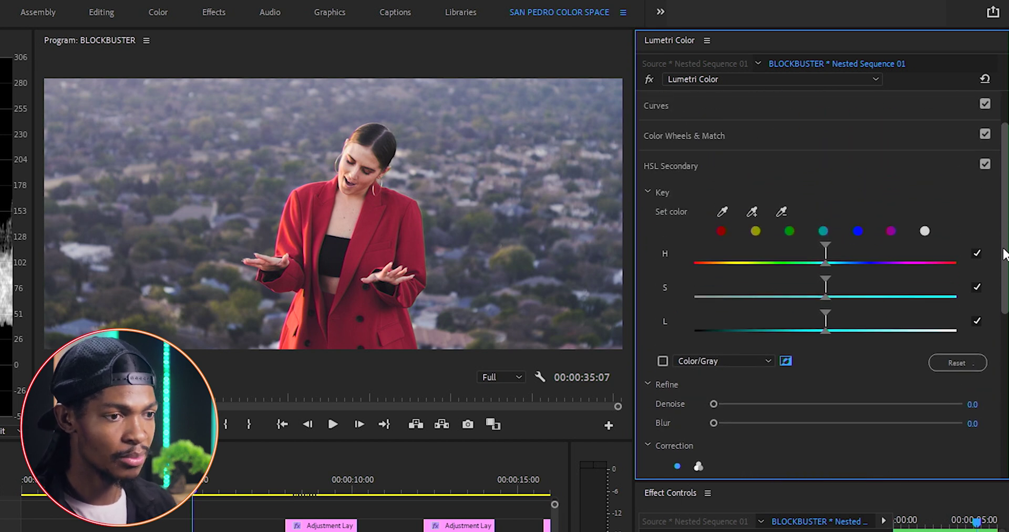
pyautogui.click(722, 211)
pyautogui.click(349, 215)
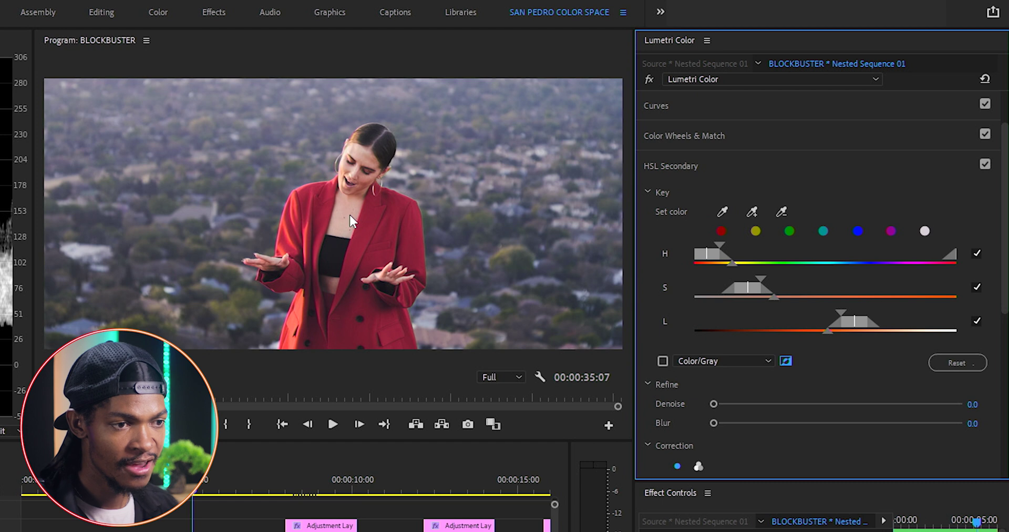
pyautogui.click(752, 212)
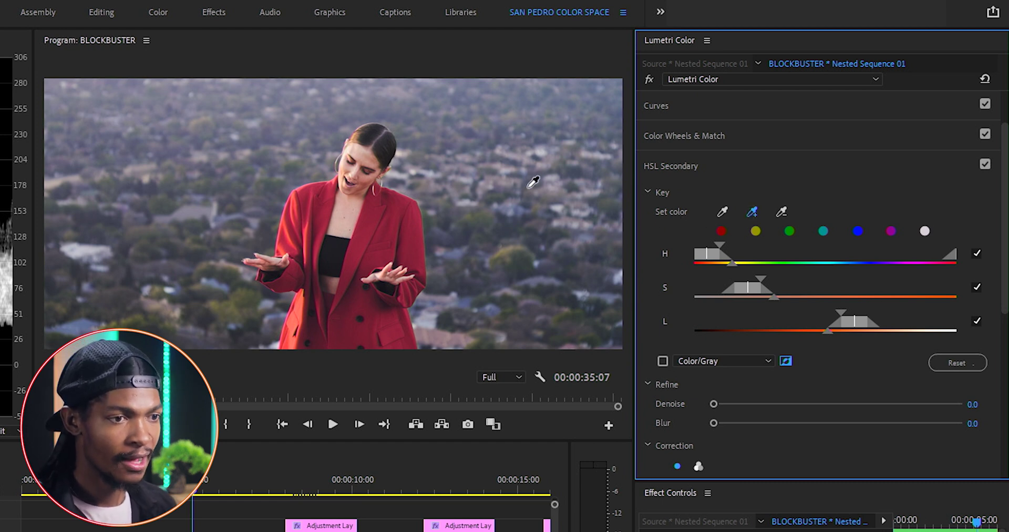
pyautogui.click(370, 153)
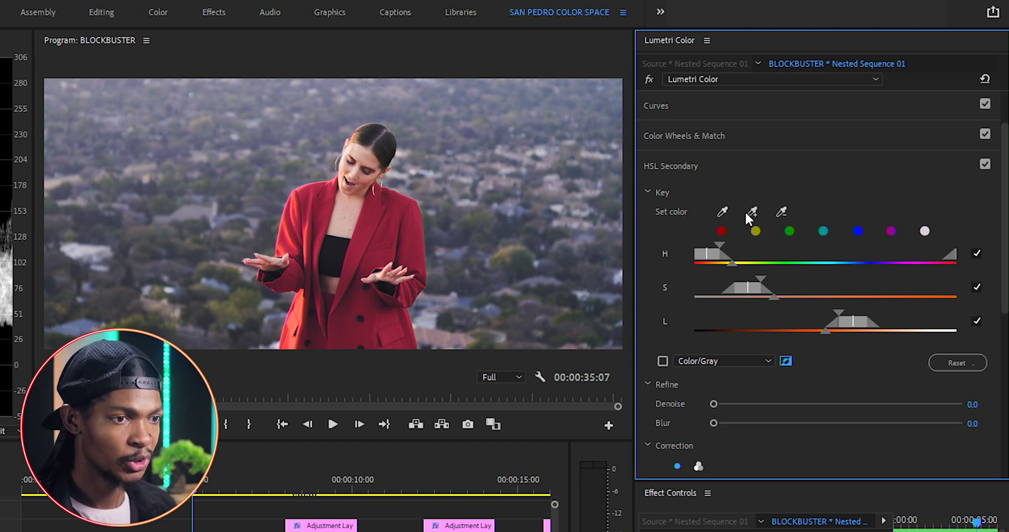
pyautogui.click(398, 235)
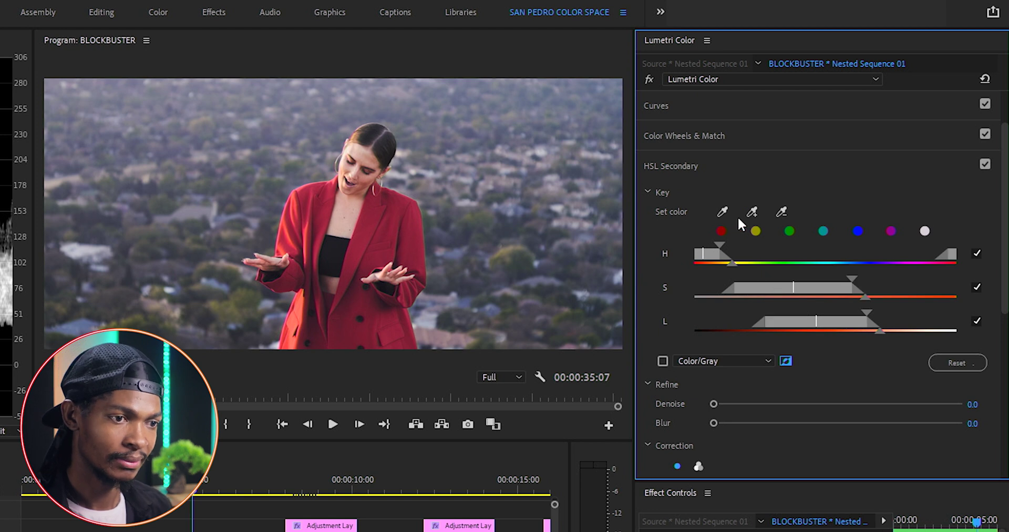
pyautogui.click(311, 222)
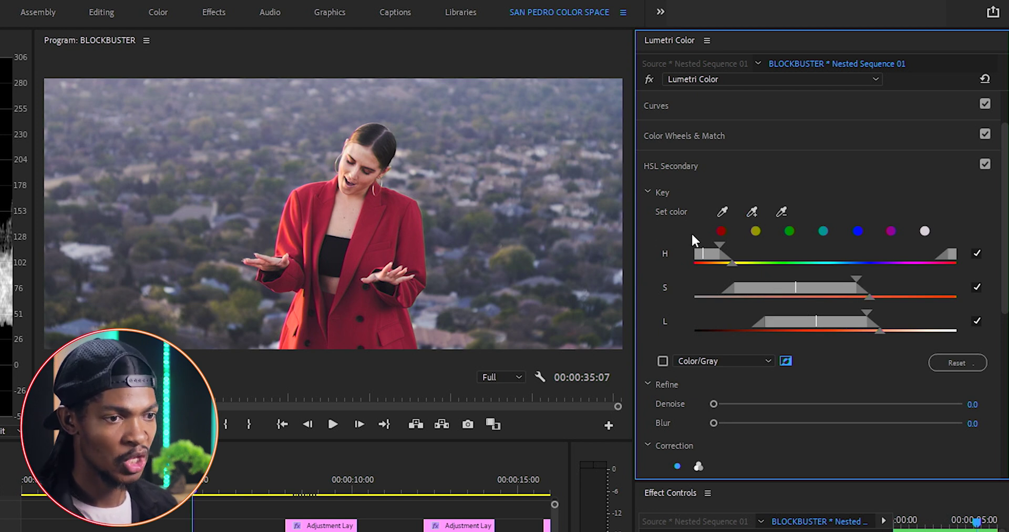
# - With the Color/Gray mask shown, widen the key's hue, saturation and luminance ranges over the subject, and save the project
pyautogui.click(663, 359)
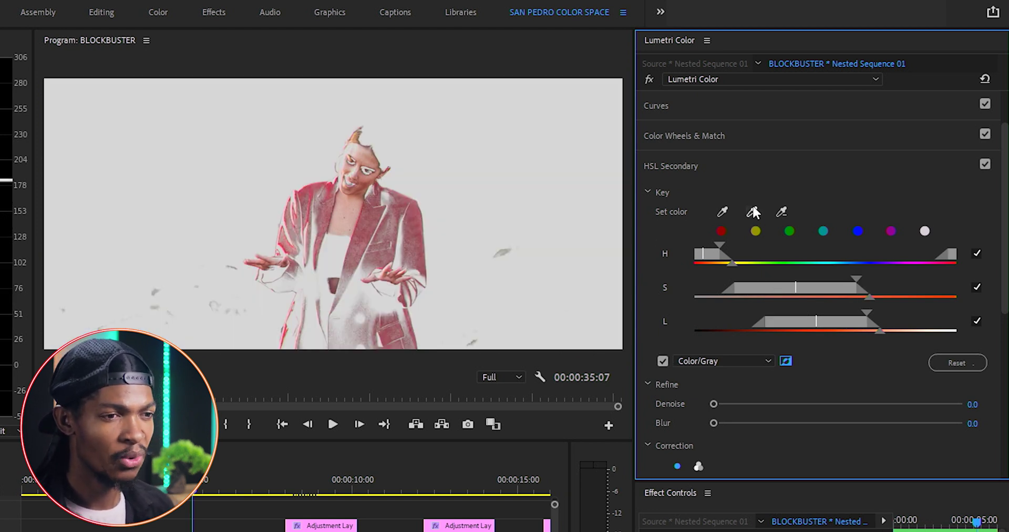
pyautogui.moveTo(860, 282); pyautogui.dragTo(862, 279)
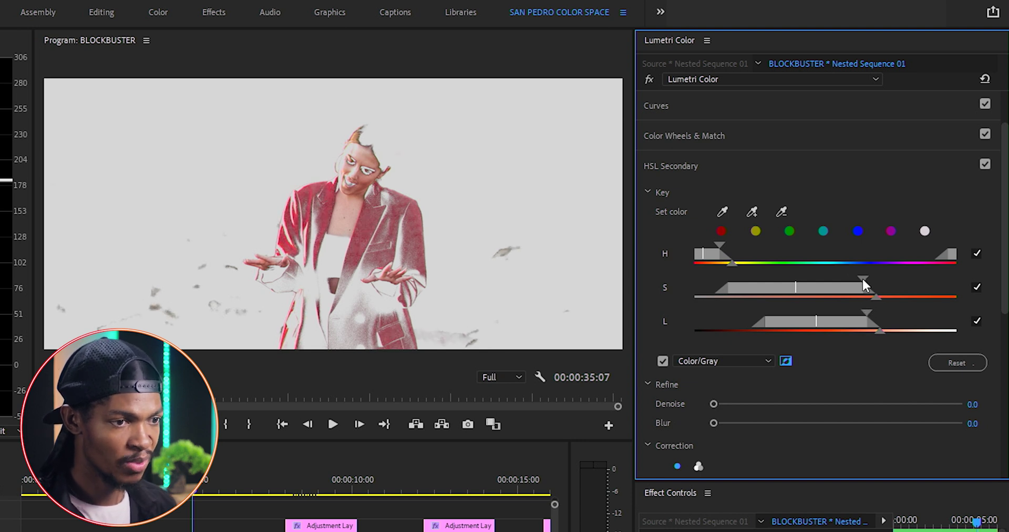
pyautogui.moveTo(841, 311); pyautogui.dragTo(884, 317)
pyautogui.moveTo(719, 245); pyautogui.dragTo(729, 247)
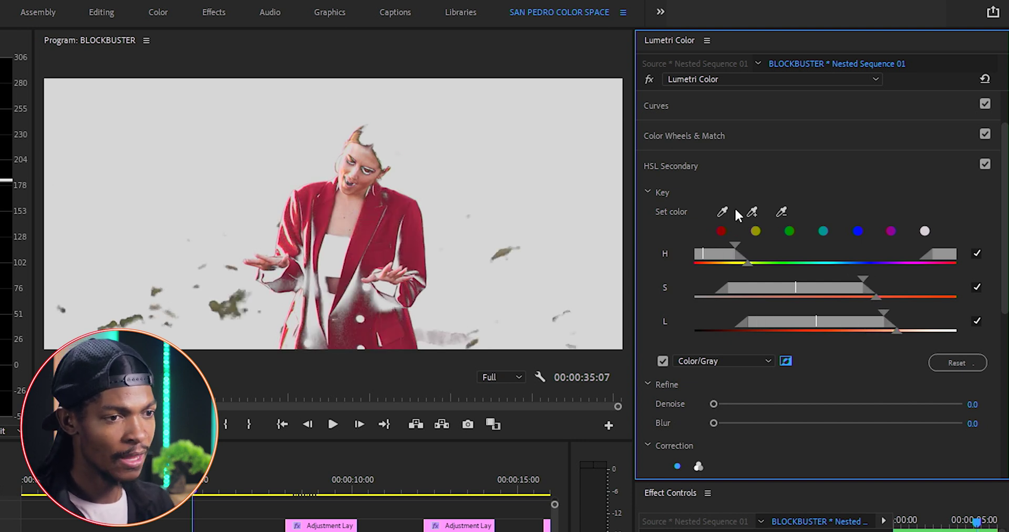
pyautogui.click(722, 231)
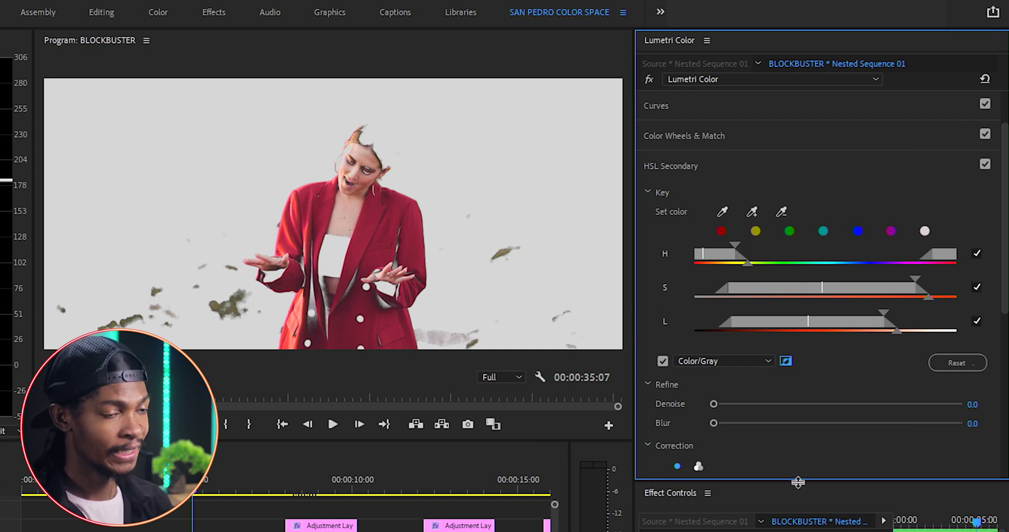
pyautogui.hotkey('ctrl', 's')
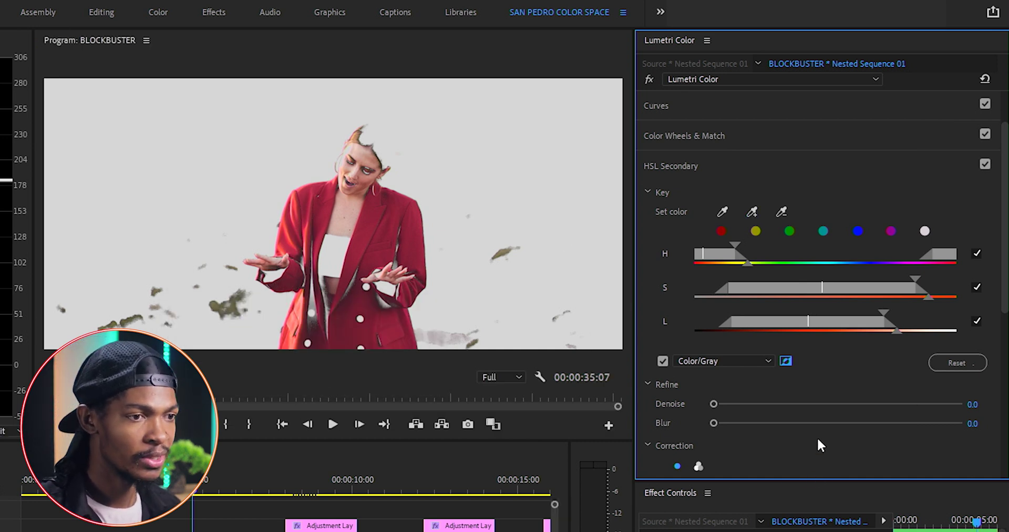
# - Invert the HSL mask to target the background and refine it with Denoise 10 and Blur 10
pyautogui.click(784, 361)
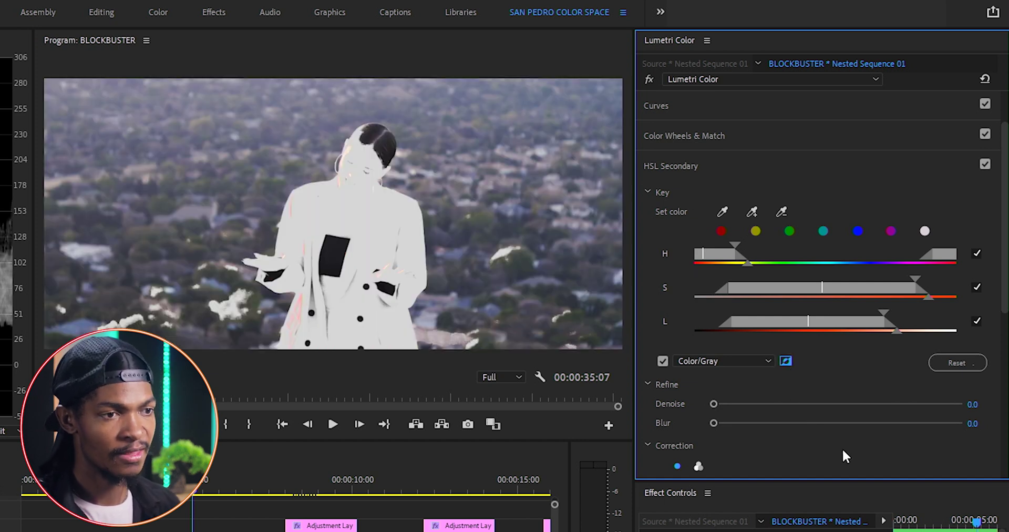
pyautogui.click(971, 404)
pyautogui.write('10')
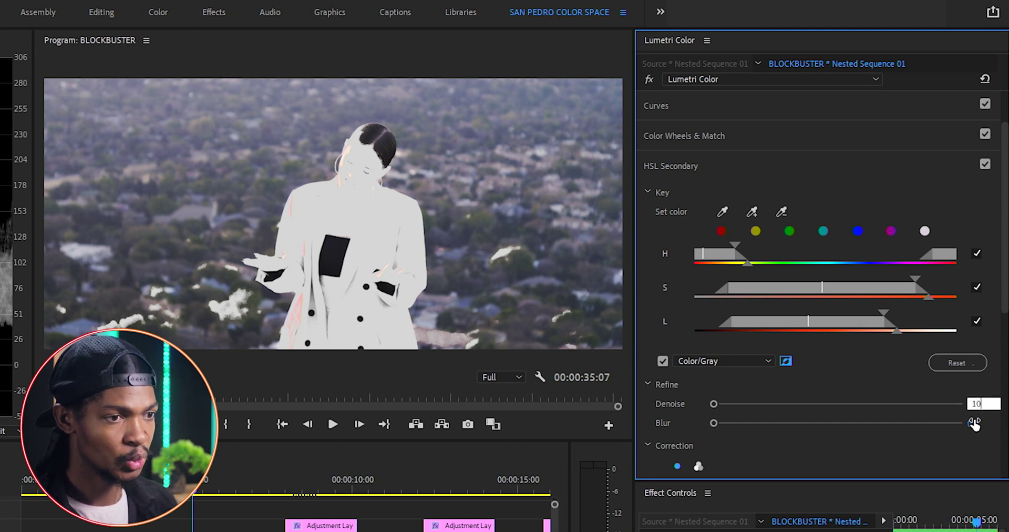
pyautogui.click(973, 423)
pyautogui.press('Return')
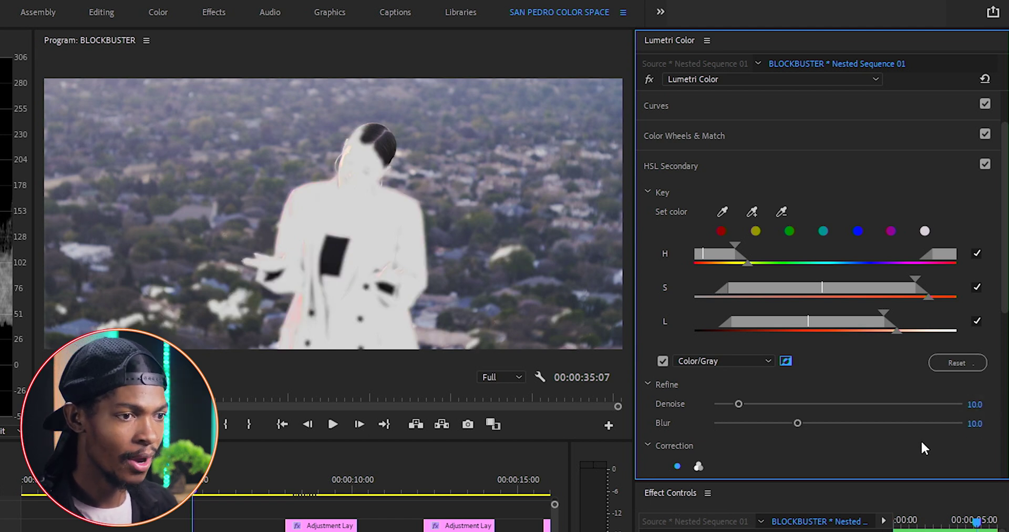
# - Cool the background to Temperature -60.5, and with the three-way wheels darken highlights and shadows and tint midtones and shadows toward blue
pyautogui.moveTo(1005, 295); pyautogui.dragTo(996, 429)
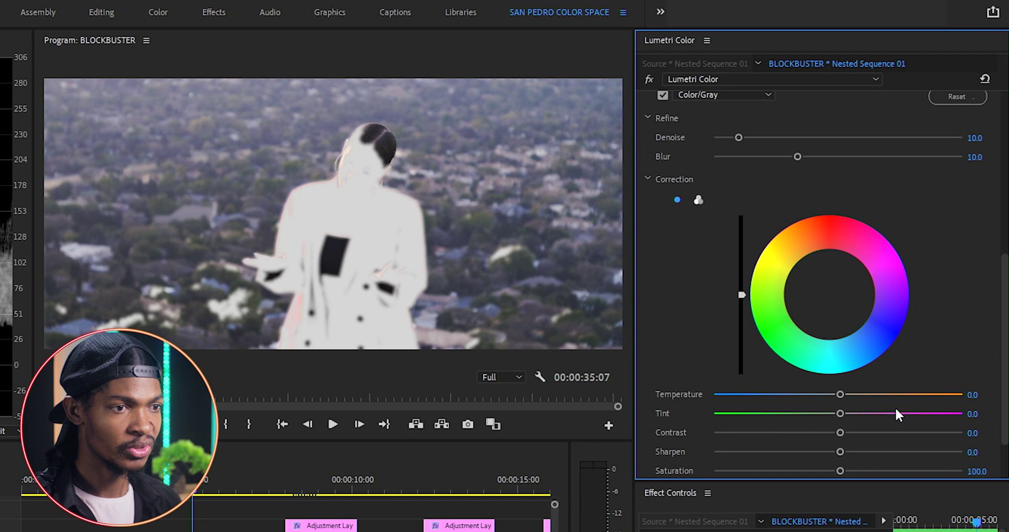
pyautogui.moveTo(841, 395); pyautogui.dragTo(762, 394)
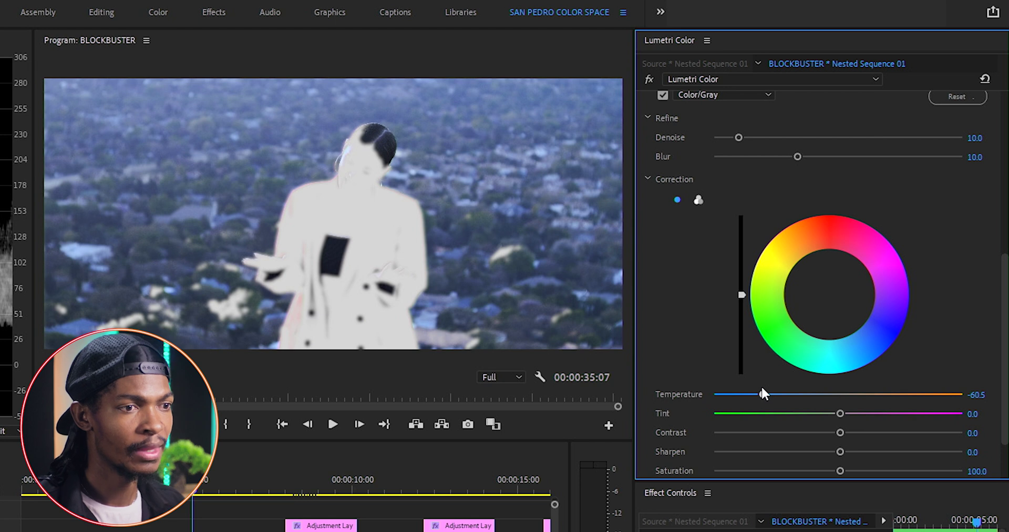
pyautogui.click(698, 200)
pyautogui.moveTo(887, 315); pyautogui.dragTo(887, 322)
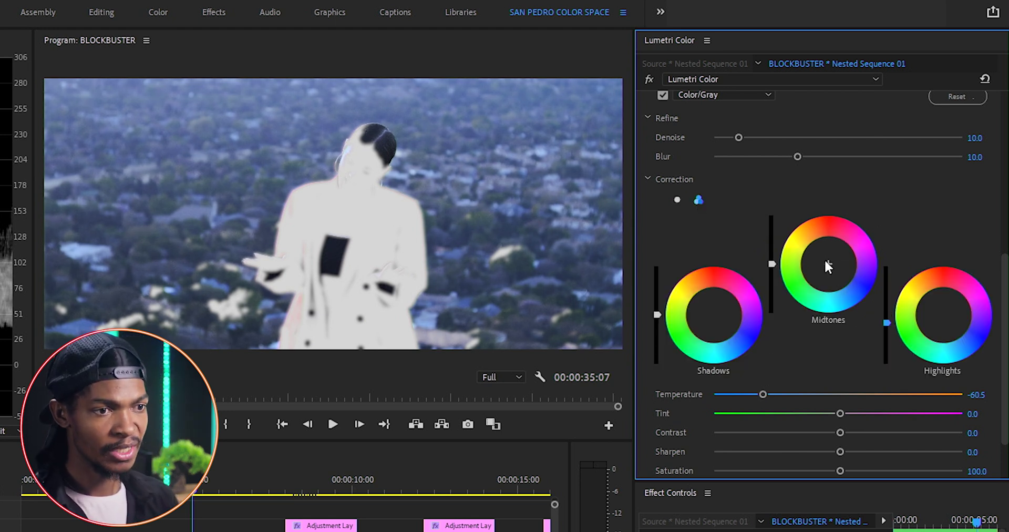
pyautogui.moveTo(825, 261); pyautogui.dragTo(832, 272)
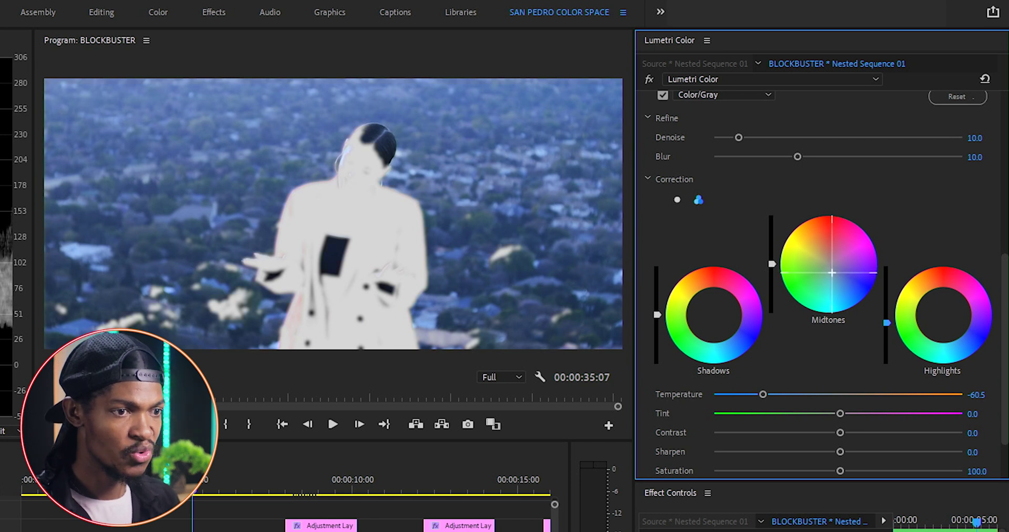
pyautogui.moveTo(718, 324); pyautogui.dragTo(716, 322)
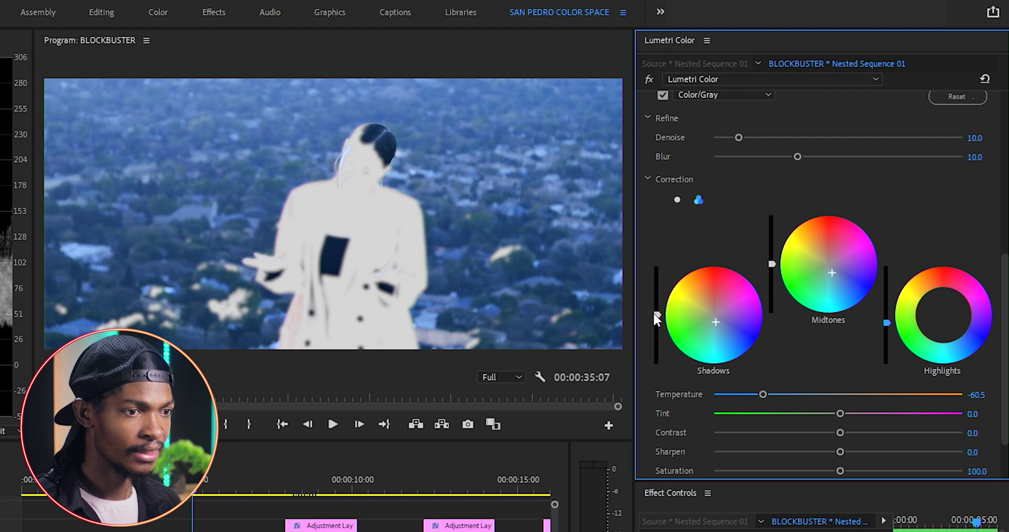
pyautogui.moveTo(657, 314); pyautogui.dragTo(657, 324)
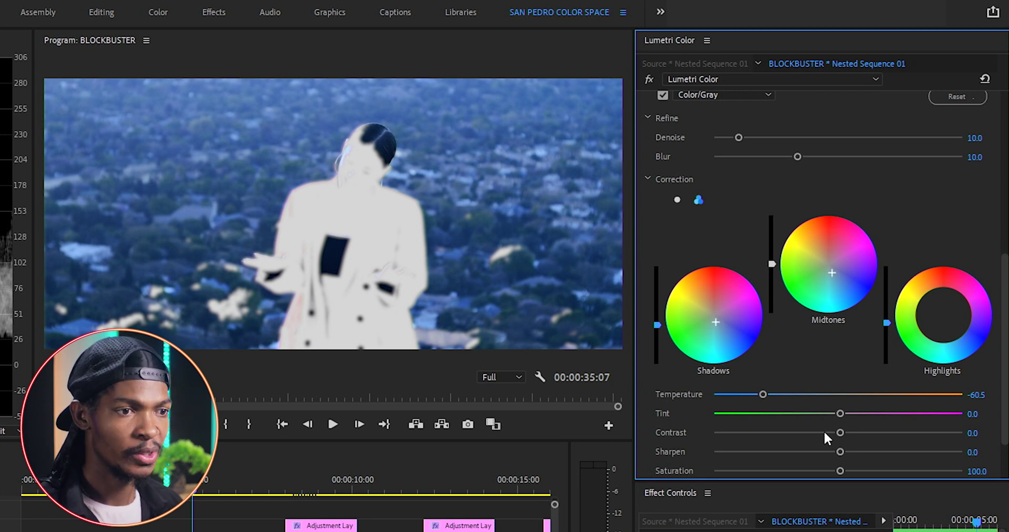
# - Raise the background's Contrast to 10.9 and Saturation to 137.5, and turn off the Color/Gray mask preview
pyautogui.moveTo(840, 432); pyautogui.dragTo(850, 434)
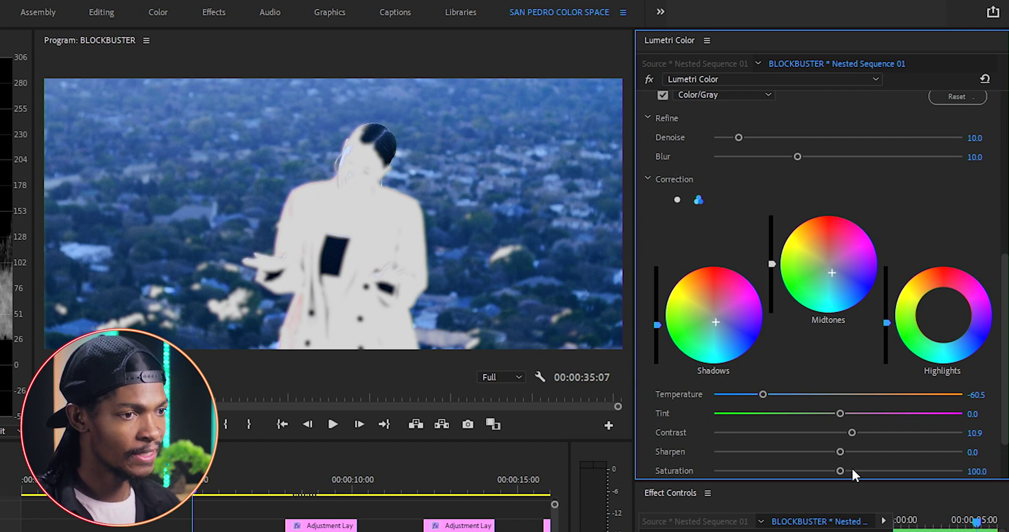
pyautogui.moveTo(841, 471); pyautogui.dragTo(882, 477)
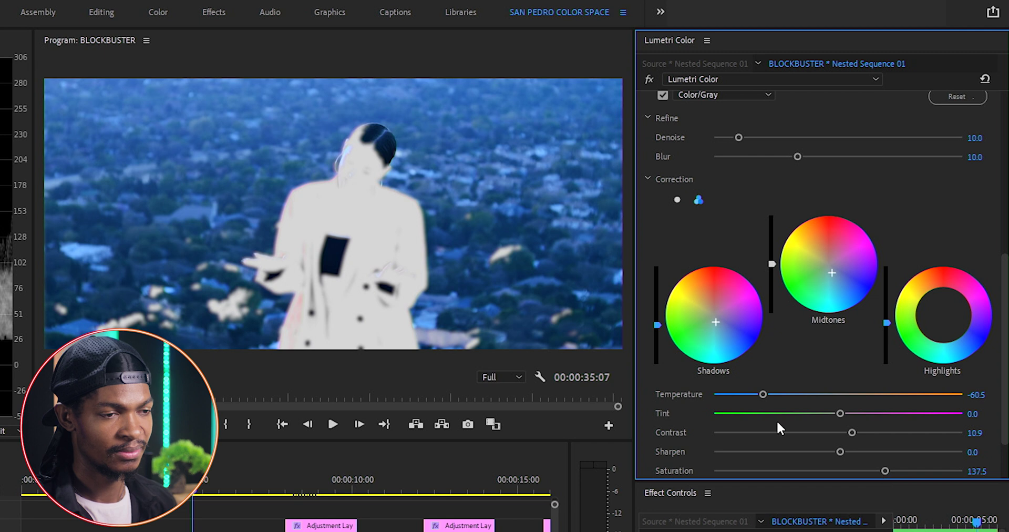
pyautogui.scroll(3, 748, 194)
pyautogui.click(663, 183)
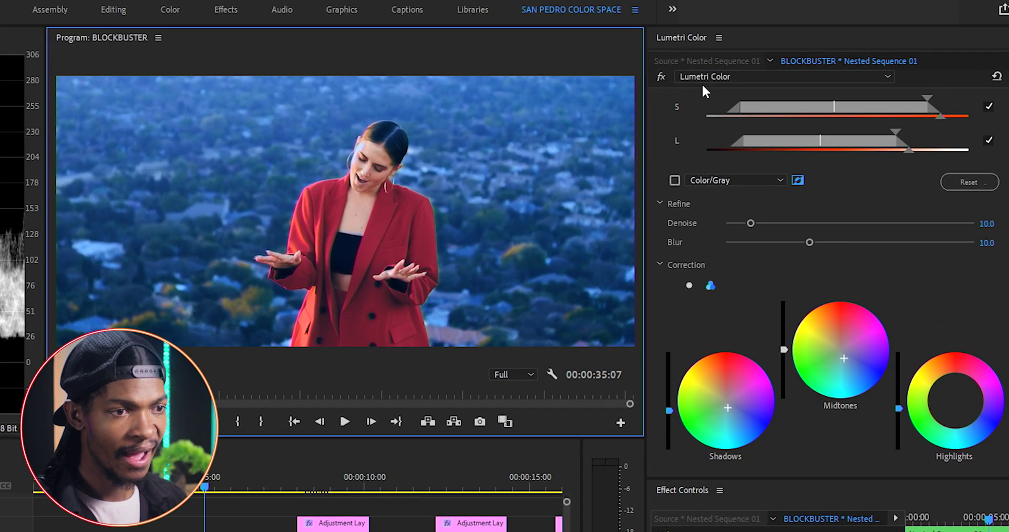
# - Add a fourth Lumetri Color effect to the clip
pyautogui.click(784, 74)
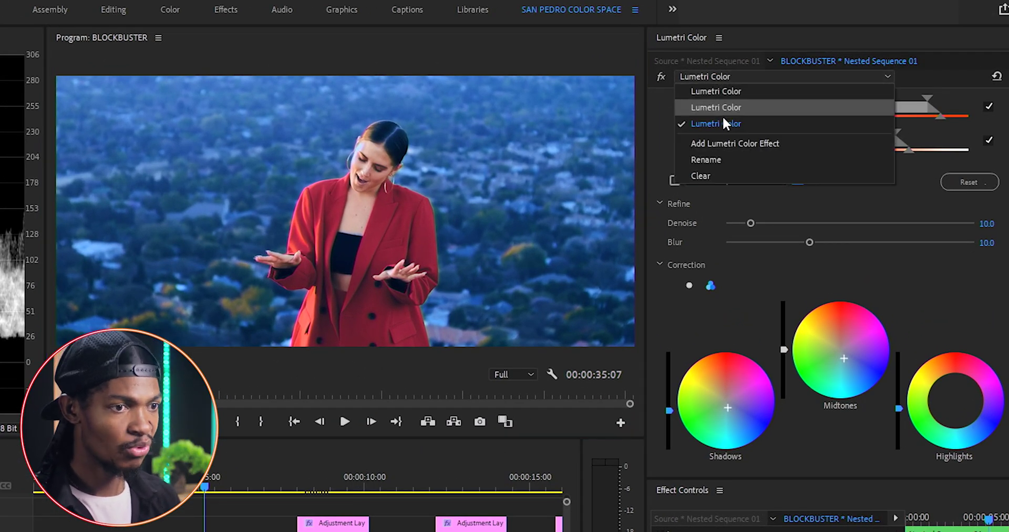
pyautogui.click(725, 143)
pyautogui.scroll(5, 716, 125)
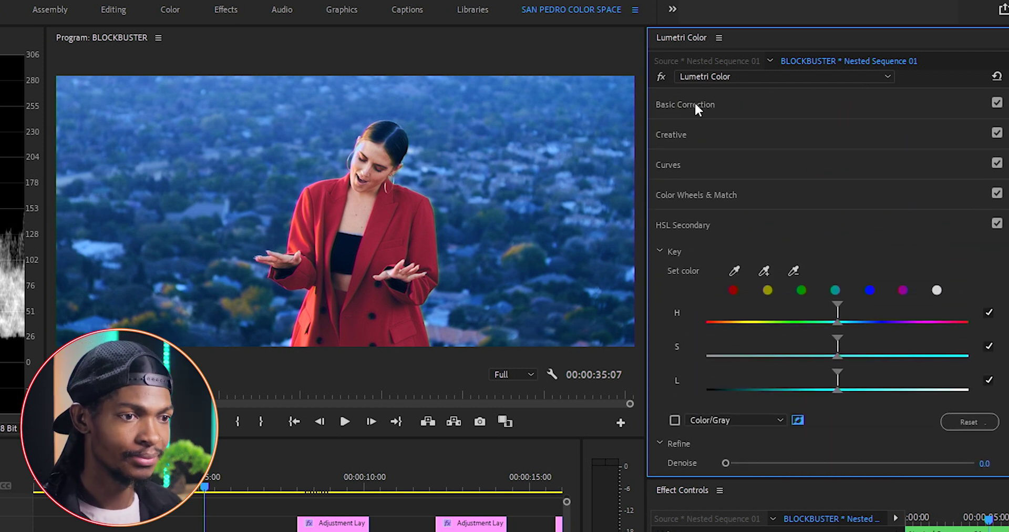
# - In the new effect's Basic Correction, lower Shadows to -68.1 and set Tint to 8.3
pyautogui.click(694, 104)
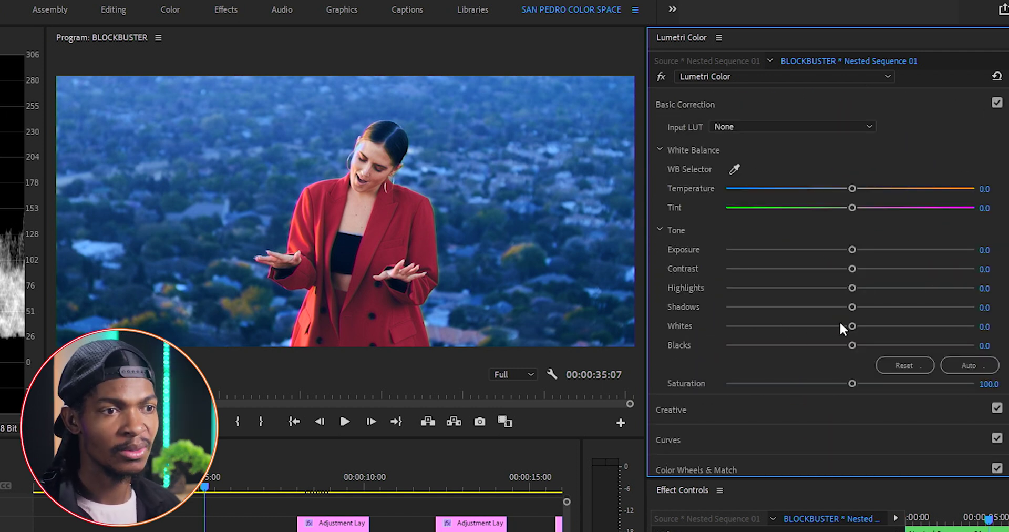
pyautogui.moveTo(851, 307); pyautogui.dragTo(765, 310)
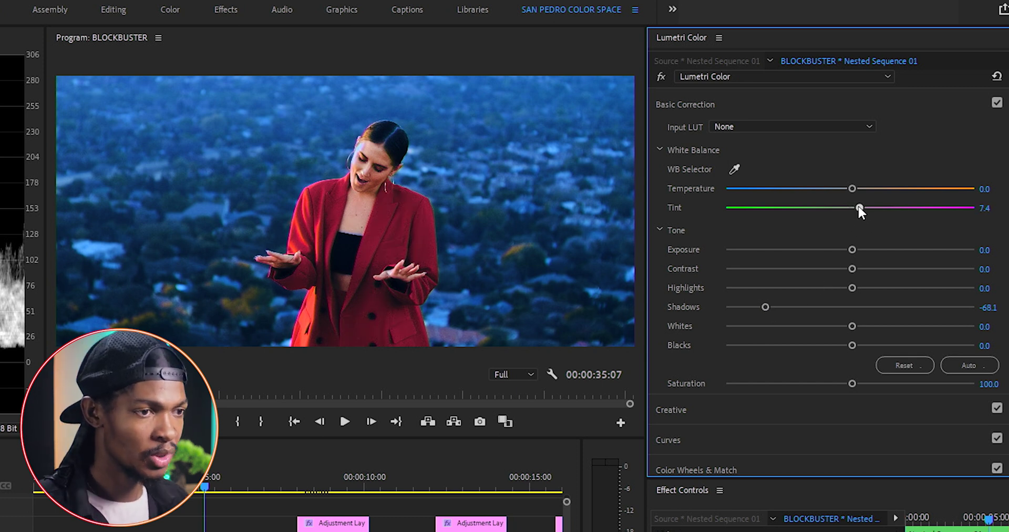
pyautogui.click(984, 208)
pyautogui.write('8.3')
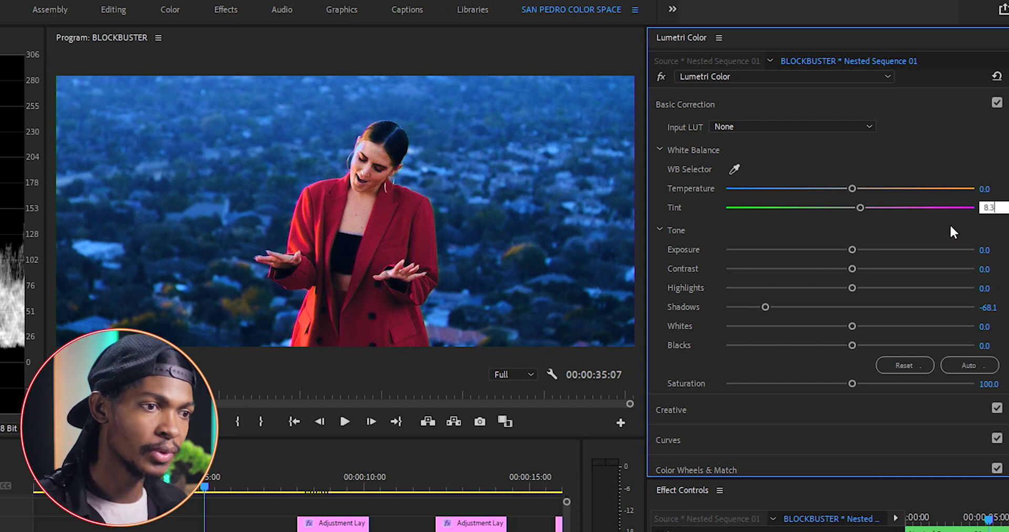
pyautogui.press('Return')
# - Raise the Sharpen amount in the new effect's Creative adjustments
pyautogui.click(672, 411)
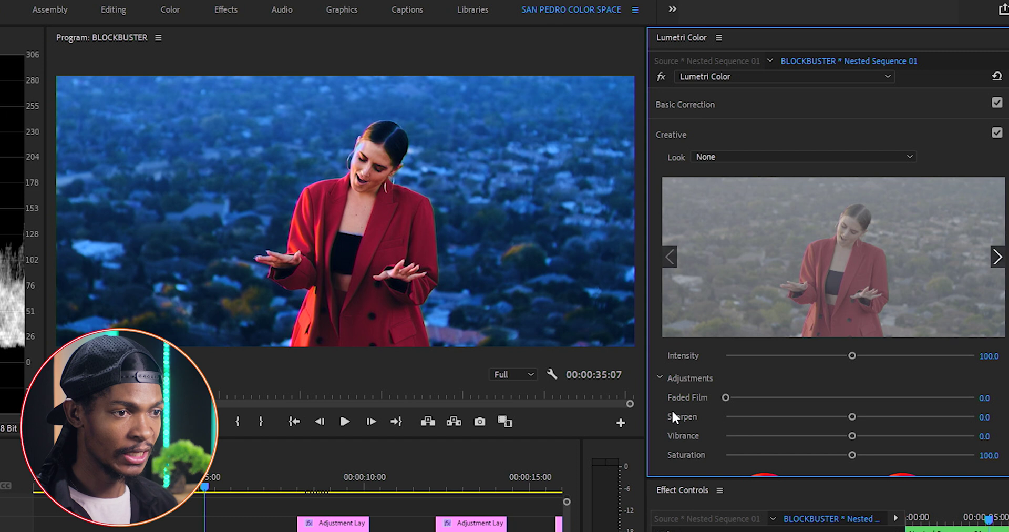
pyautogui.moveTo(853, 417); pyautogui.dragTo(885, 439)
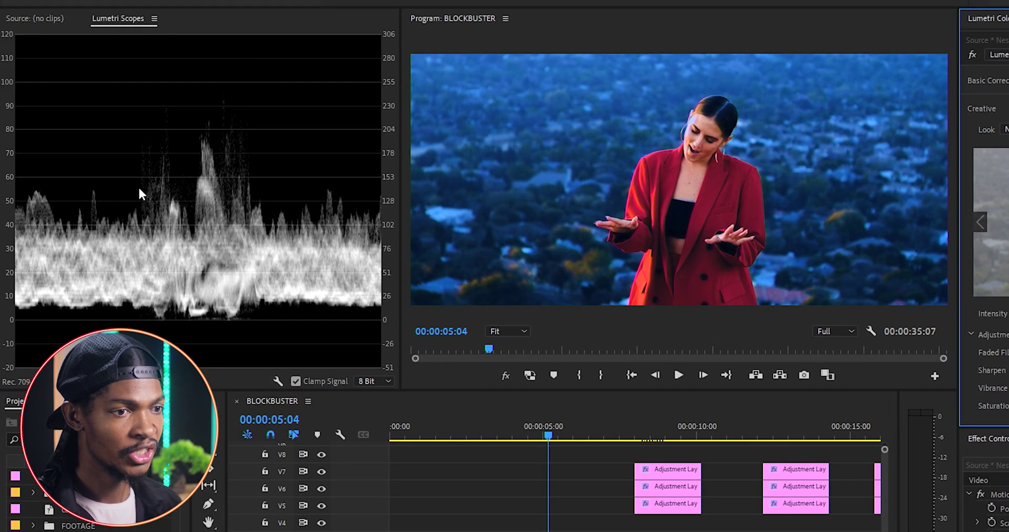
# - Switch the Lumetri Scopes display from the luma waveform to only the Vectorscope YUV
pyautogui.rightClick(139, 179)
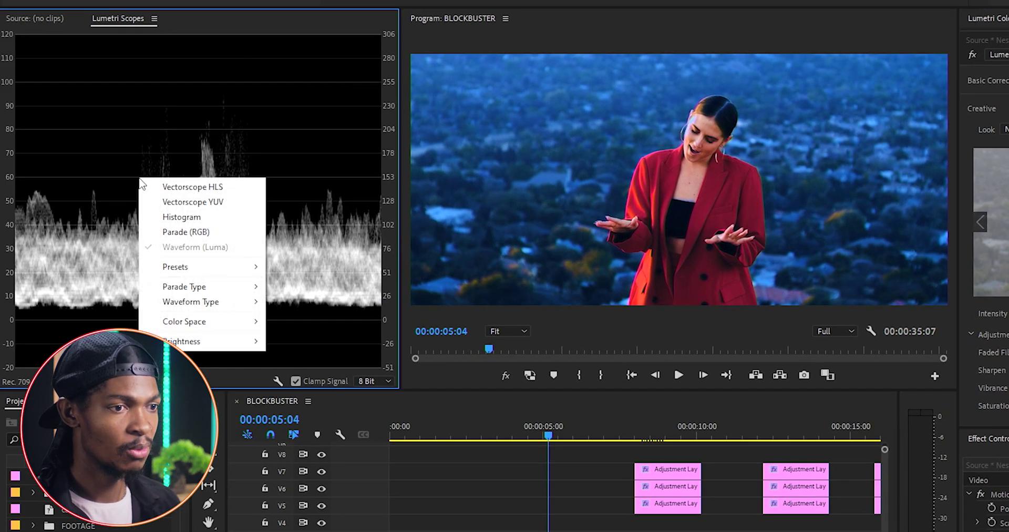
pyautogui.click(195, 203)
pyautogui.rightClick(225, 223)
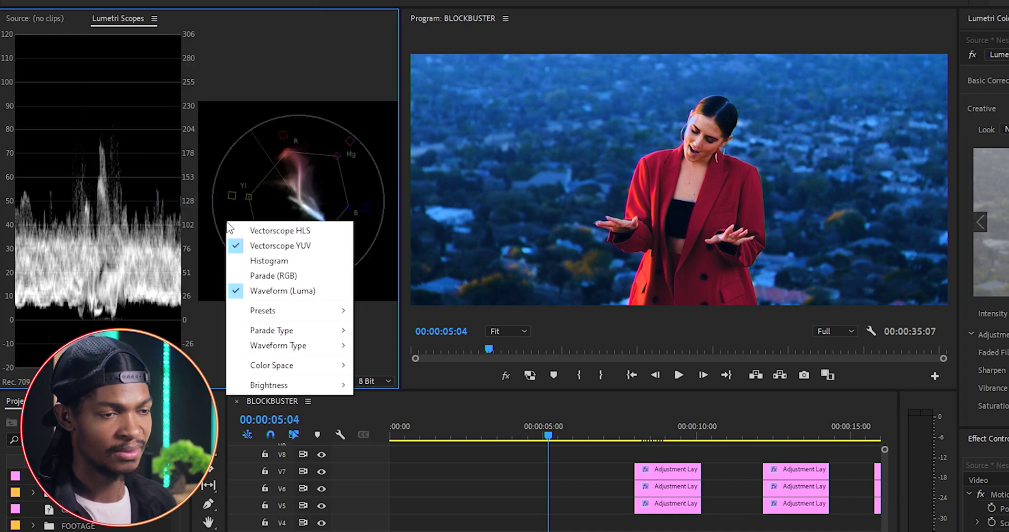
pyautogui.click(263, 288)
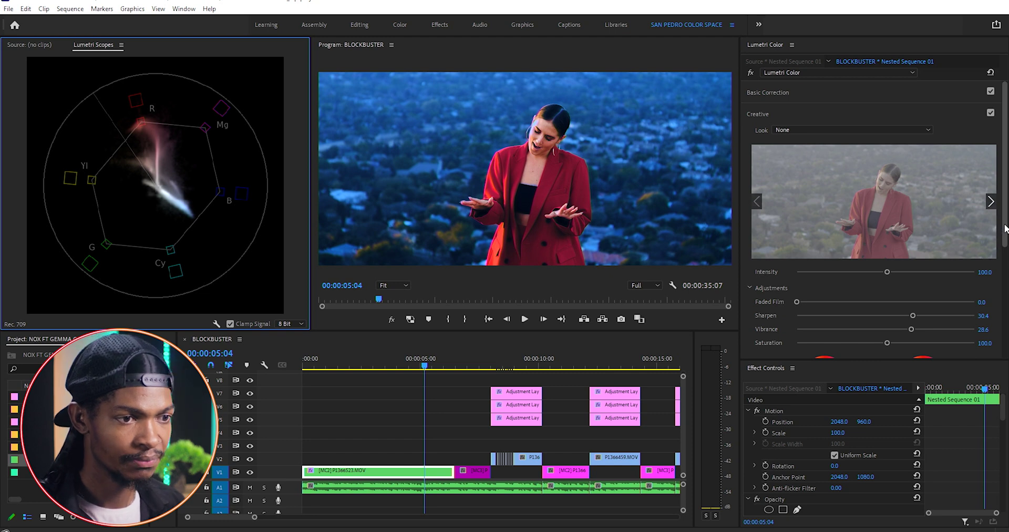
# - In the Hue vs Sat curve, sample the red of the jacket and pull the middle control point down slightly to reduce its saturation
pyautogui.moveTo(1005, 228); pyautogui.dragTo(1005, 327)
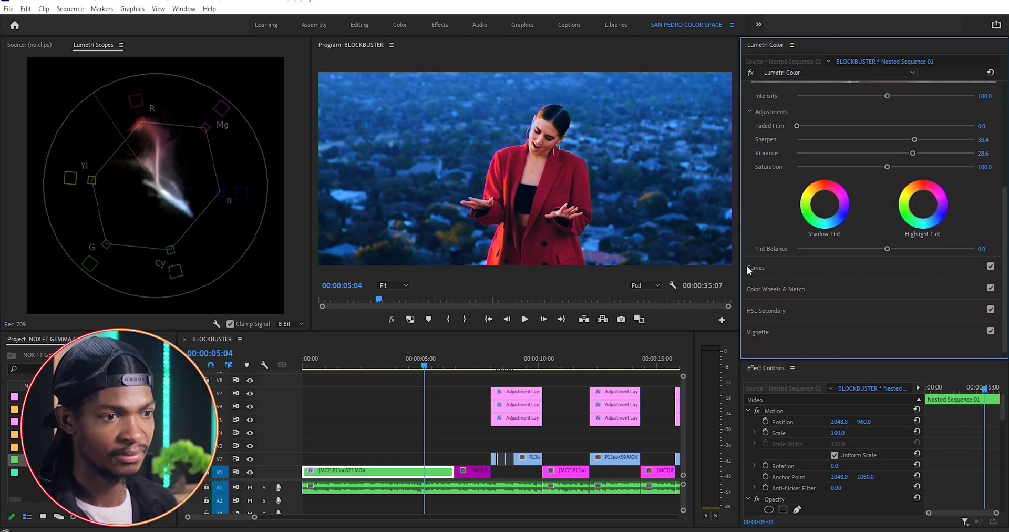
pyautogui.click(748, 269)
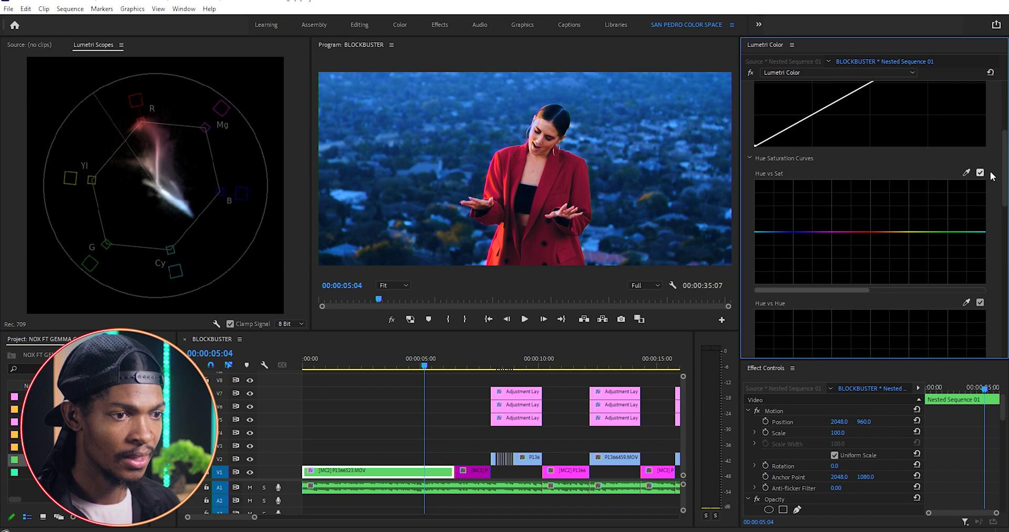
pyautogui.moveTo(1004, 174); pyautogui.dragTo(1004, 184)
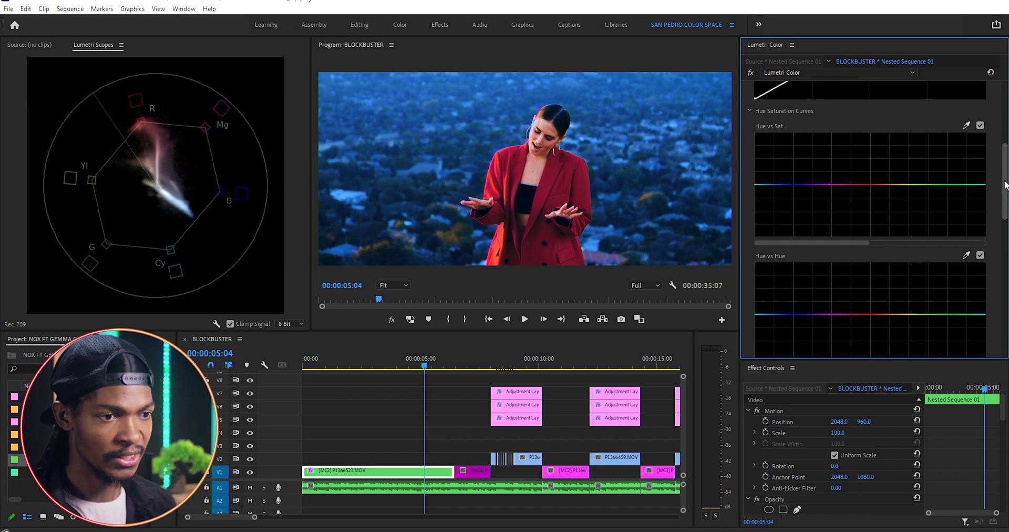
pyautogui.click(964, 124)
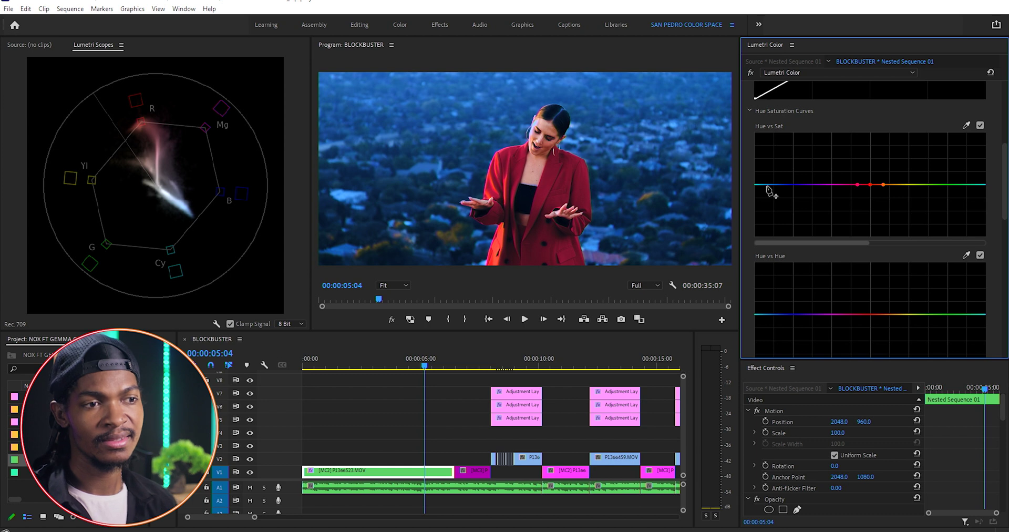
pyautogui.moveTo(870, 186); pyautogui.dragTo(871, 196)
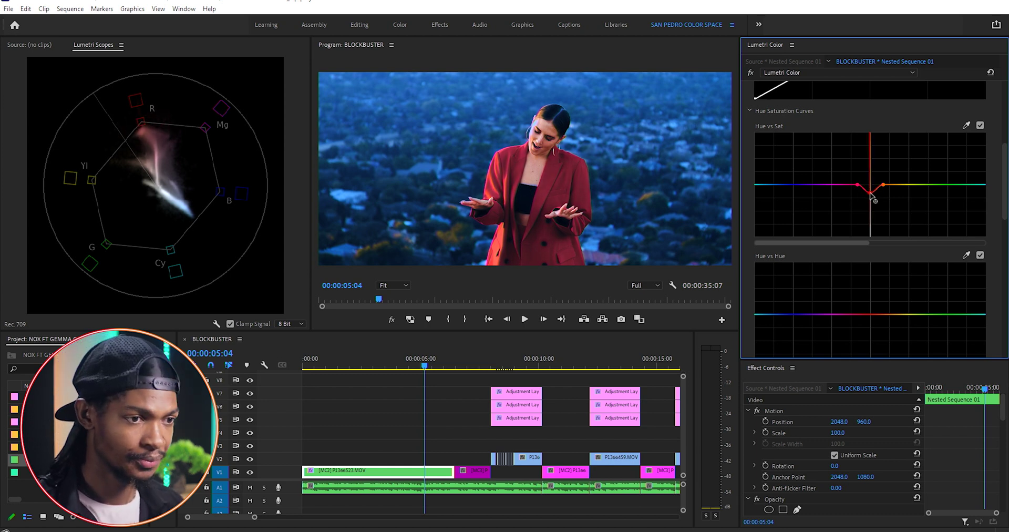